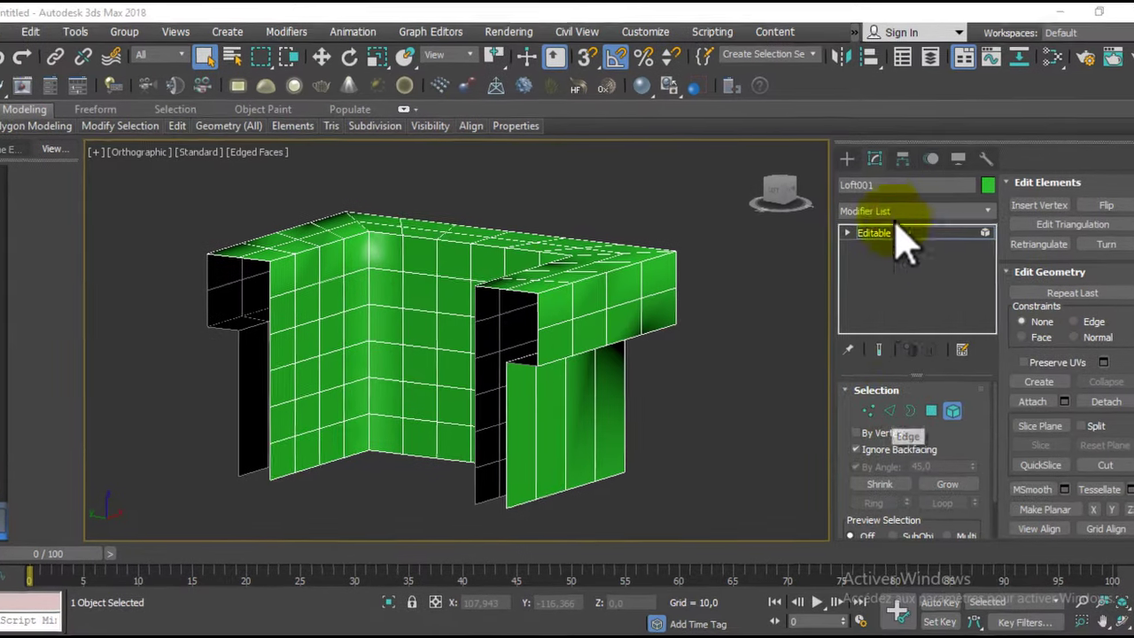
# - Apply a TurboSmooth modifier to the armchair shell and orbit around the result
pyautogui.click(885, 218)
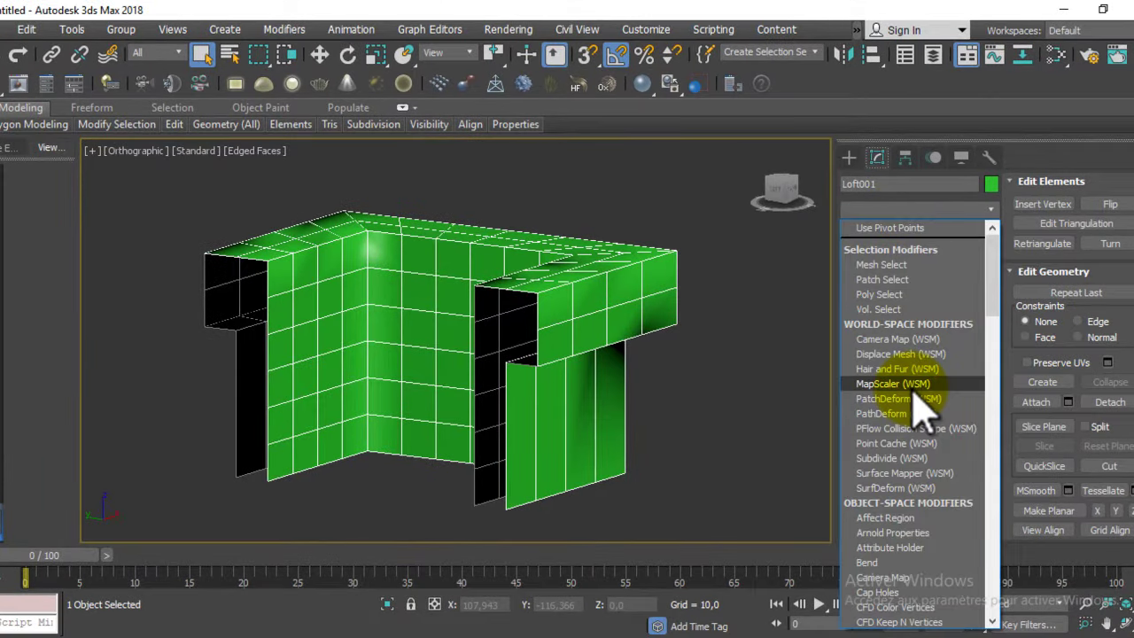
pyautogui.scroll(-10, 921, 408)
pyautogui.click(897, 301)
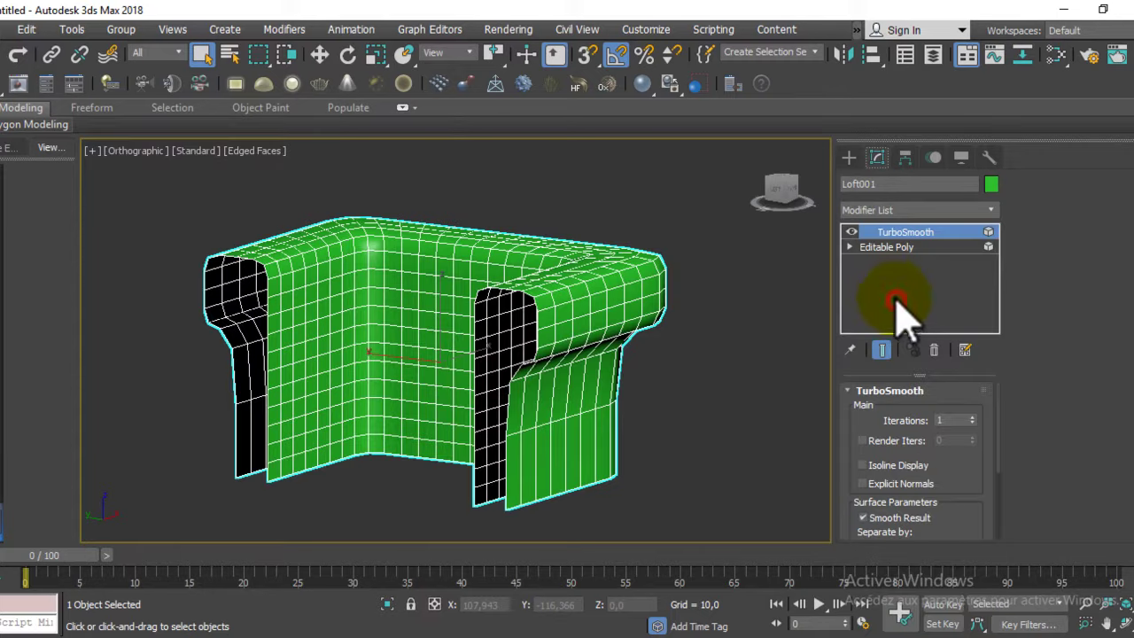
pyautogui.keyDown('alt'); pyautogui.moveTo(653, 397); pyautogui.dragTo(645, 368, button='middle'); pyautogui.keyUp('alt')
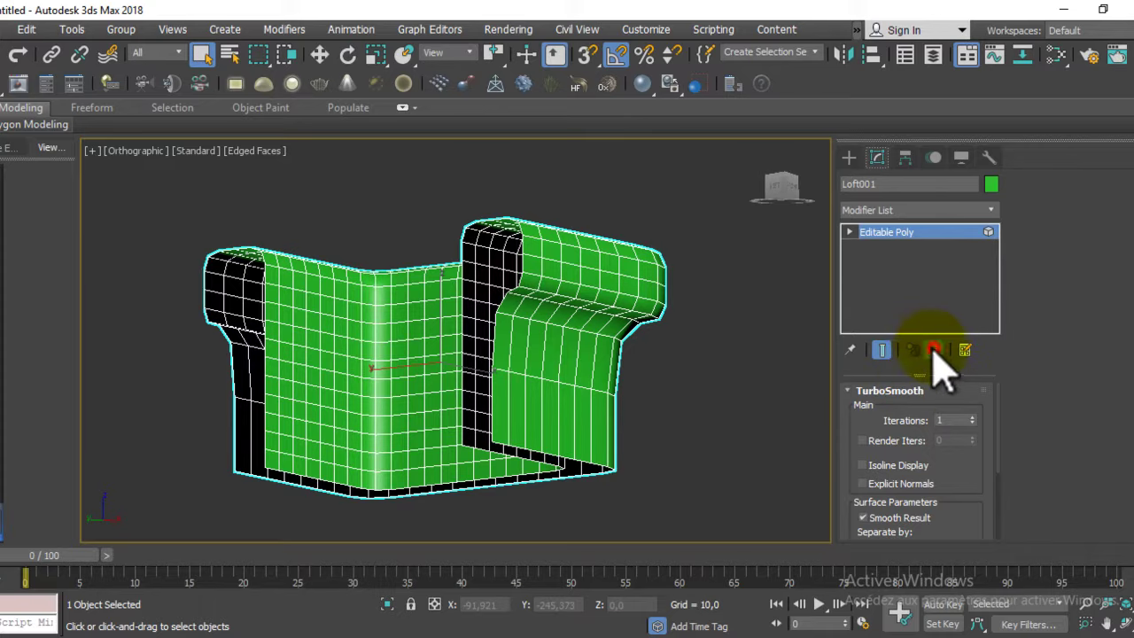
# - Split the arm's front top edge in Edge mode, then return to object level
pyautogui.click(886, 410)
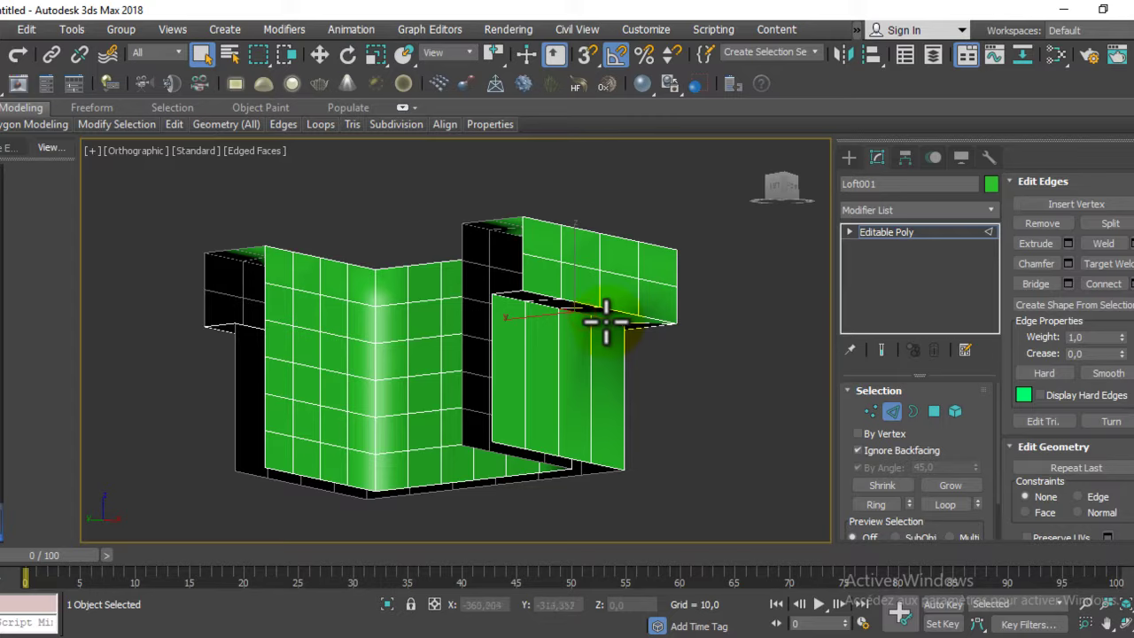
pyautogui.keyDown('alt'); pyautogui.moveTo(605, 321); pyautogui.dragTo(605, 301, button='middle'); pyautogui.keyUp('alt')
pyautogui.click(581, 311)
pyautogui.click(1113, 224)
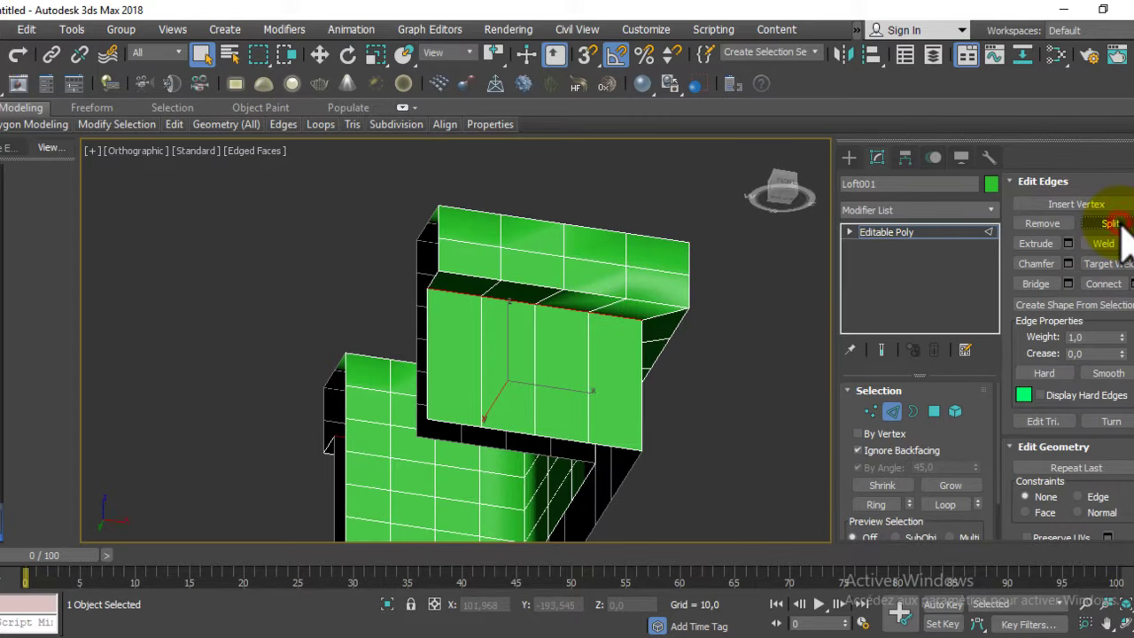
pyautogui.click(886, 232)
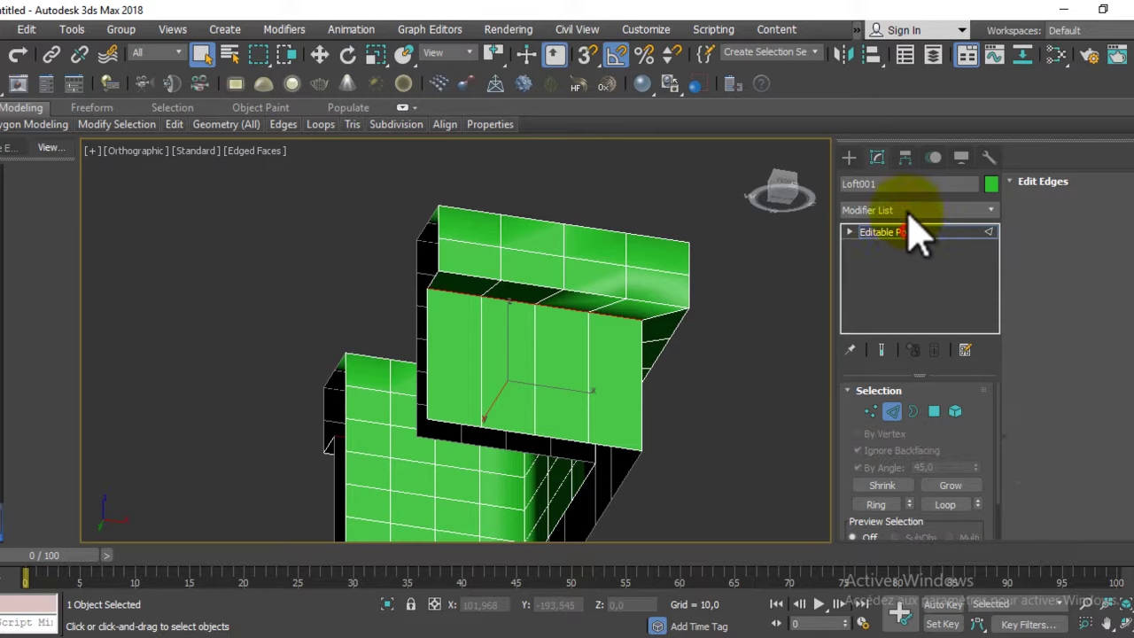
# - Re-apply TurboSmooth at 1 iteration on top of Loft001's Editable Poly
pyautogui.click(917, 213)
pyautogui.press('t')
pyautogui.press('u')
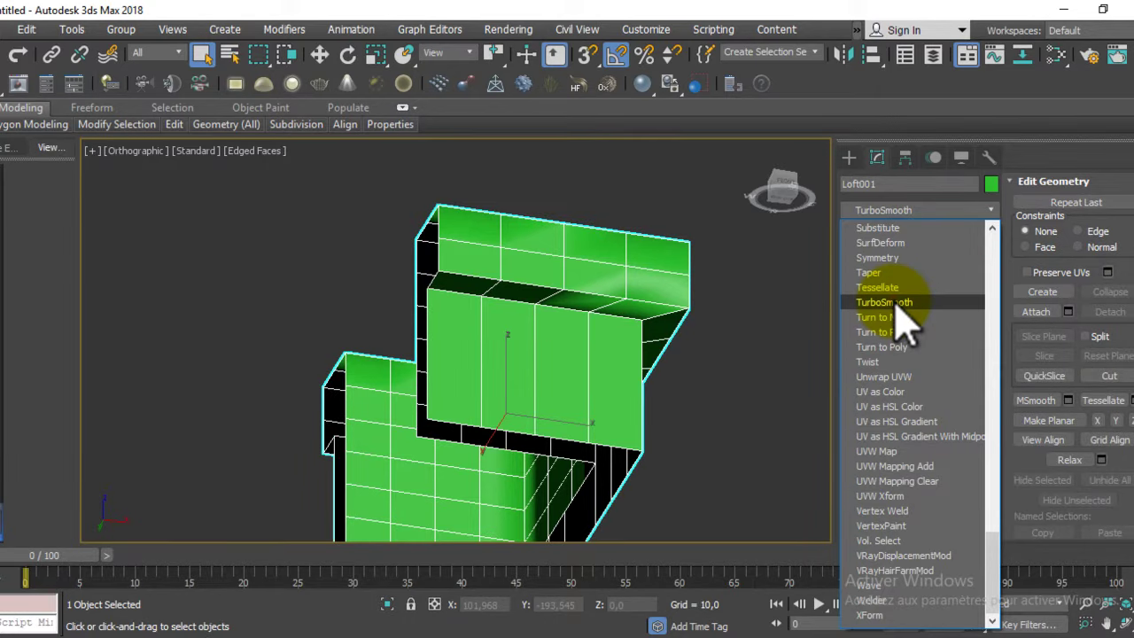
pyautogui.click(897, 306)
# - Orbit and pan to frame the whole smoothed armchair in a front view
pyautogui.scroll(-3, 615, 245)
pyautogui.moveTo(562, 253)
pyautogui.keyDown('alt'); pyautogui.mouseDown(button='middle')
pyautogui.moveTo(651, 332)
pyautogui.moveTo(656, 292)
pyautogui.mouseUp(button='middle'); pyautogui.keyUp('alt')
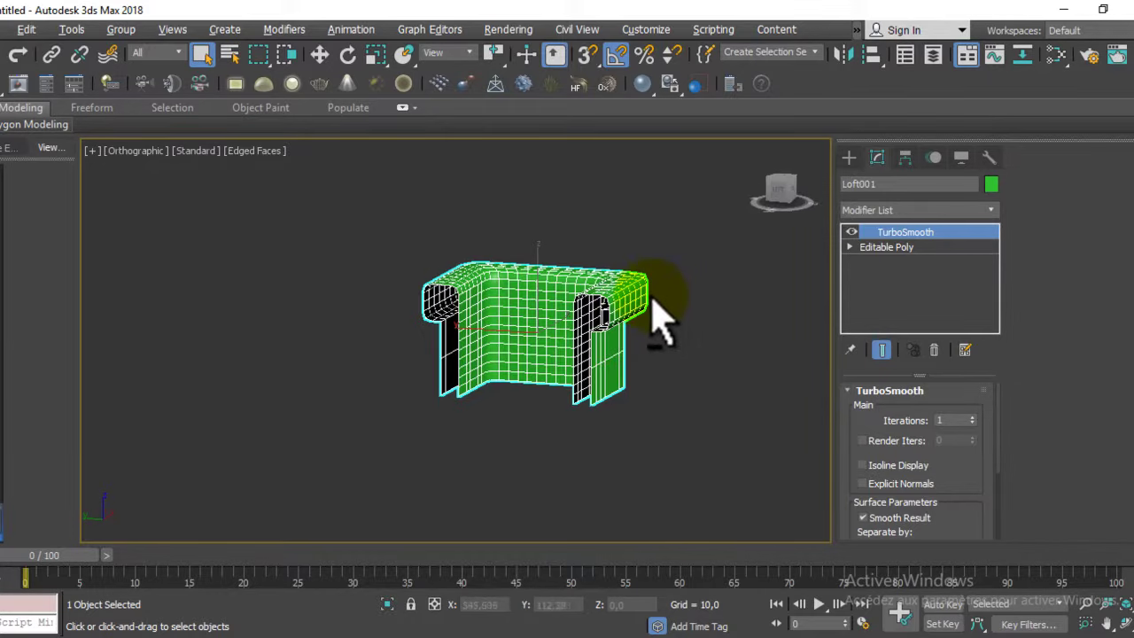
pyautogui.scroll(5, 673, 301)
pyautogui.scroll(3, 696, 309)
pyautogui.moveTo(696, 309); pyautogui.dragTo(759, 325, button='middle')
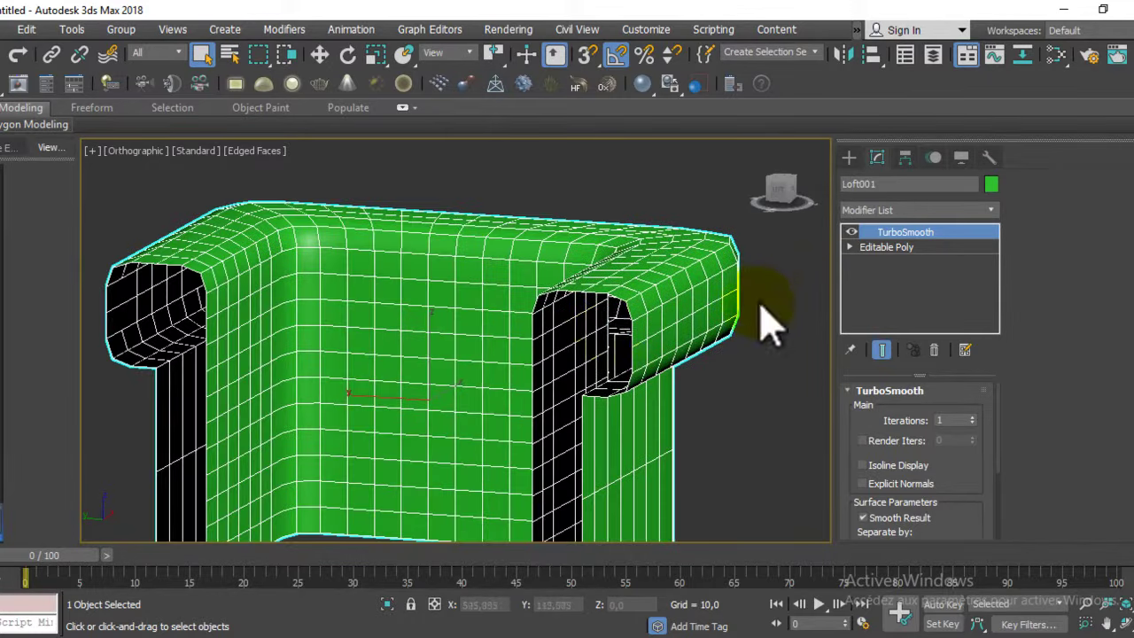
pyautogui.scroll(-1, 717, 354)
pyautogui.scroll(-2, 663, 331)
pyautogui.scroll(-2, 562, 324)
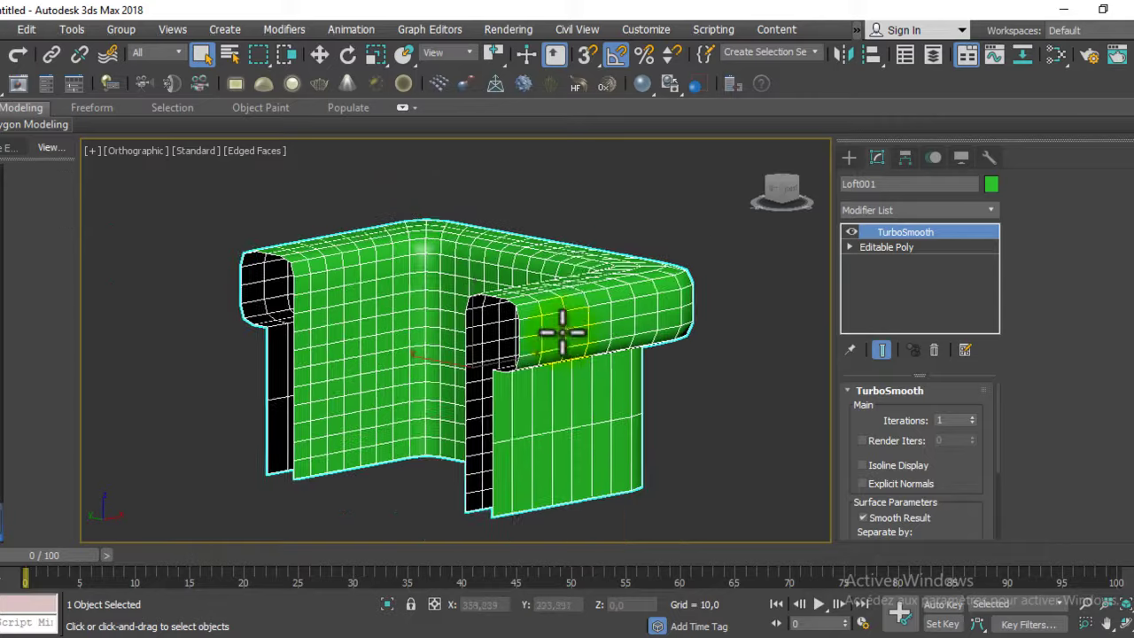
pyautogui.moveTo(562, 324); pyautogui.dragTo(589, 319, button='middle')
pyautogui.moveTo(502, 306)
pyautogui.keyDown('alt'); pyautogui.mouseDown(button='middle')
pyautogui.moveTo(587, 299)
pyautogui.moveTo(638, 266)
pyautogui.mouseUp(button='middle'); pyautogui.keyUp('alt')
# - Inspect the arm's rounded end in the left view, then select Editable Poly in the stack
pyautogui.click(785, 195)
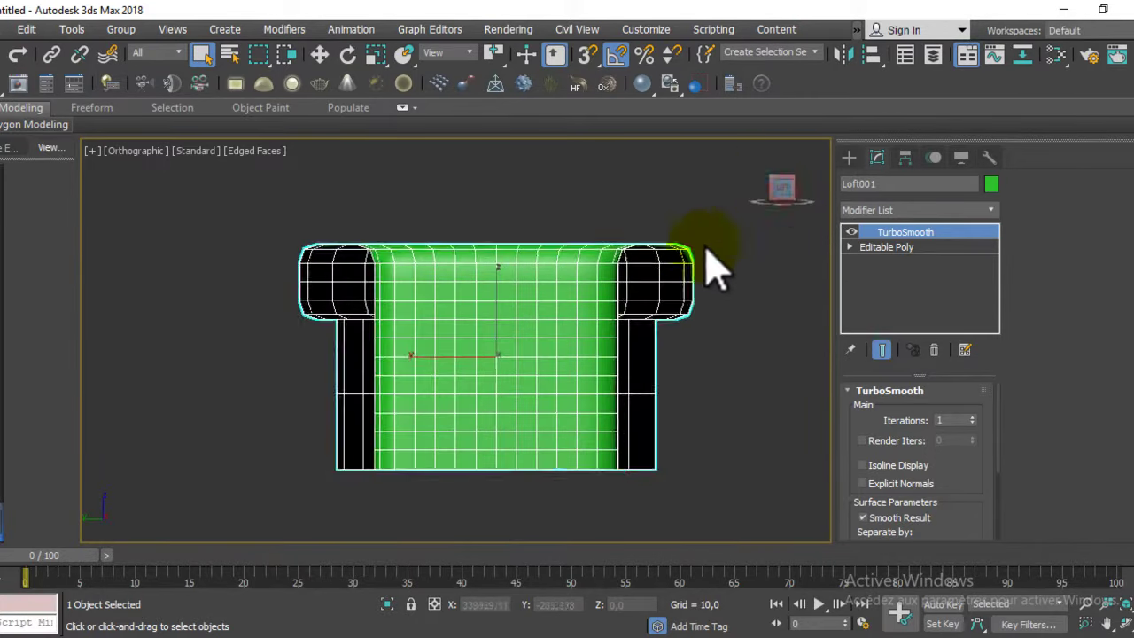
pyautogui.moveTo(721, 266); pyautogui.dragTo(653, 309, button='middle')
pyautogui.scroll(4, 551, 332)
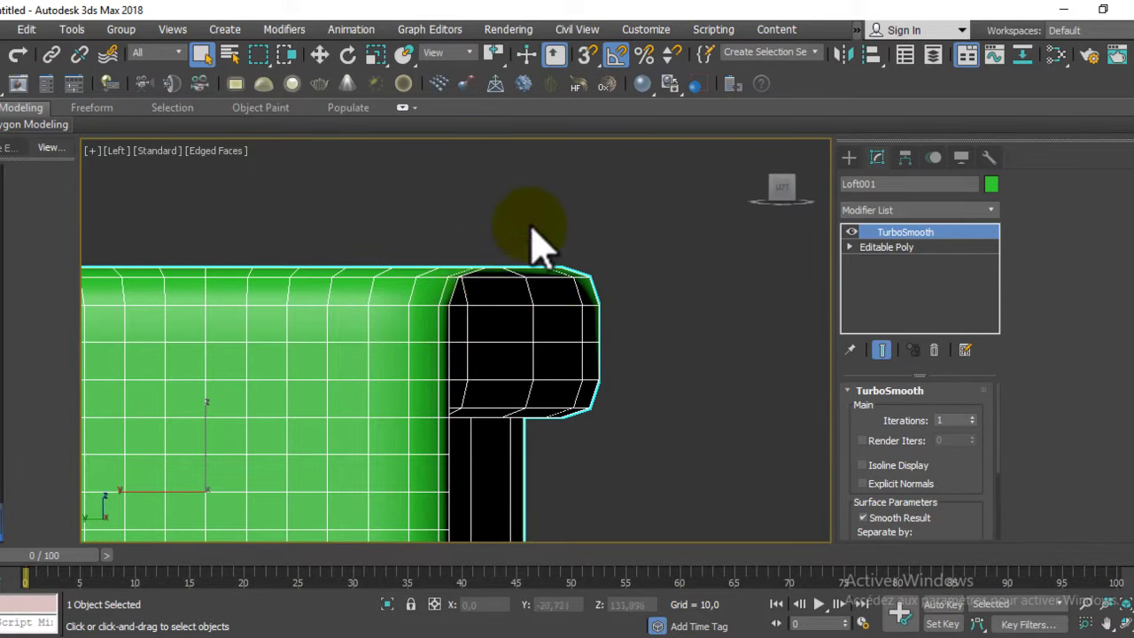
pyautogui.scroll(-2, 549, 265)
pyautogui.click(885, 247)
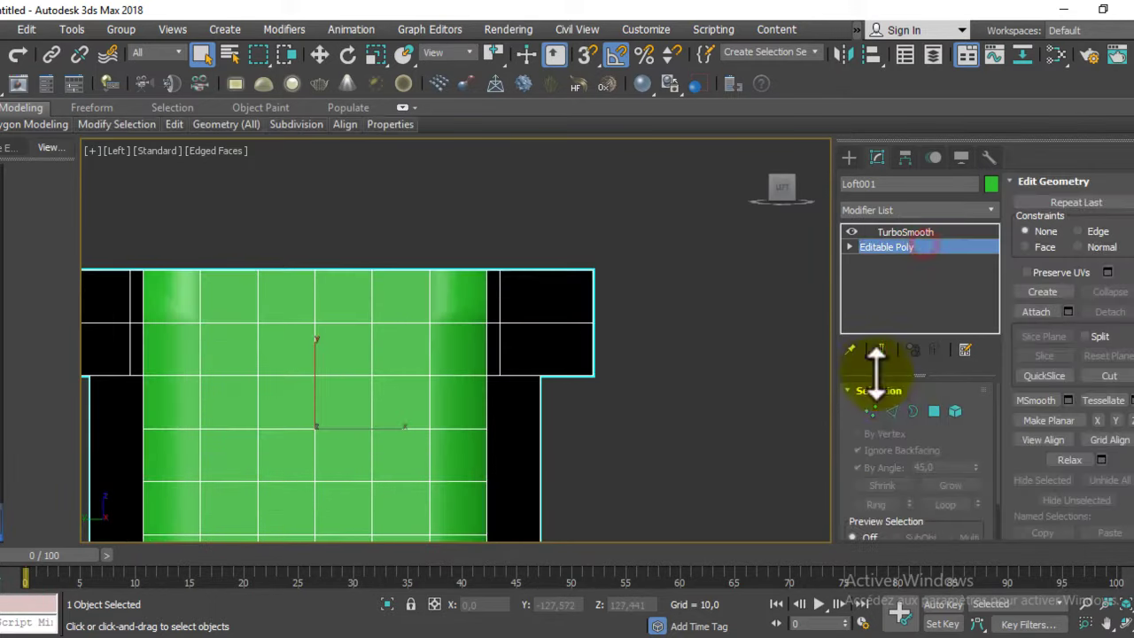
# - Select the edge loop running along the top of the chair back
pyautogui.click(893, 411)
pyautogui.moveTo(526, 216)
pyautogui.keyDown('alt'); pyautogui.mouseDown(button='middle')
pyautogui.moveTo(541, 233)
pyautogui.moveTo(443, 283)
pyautogui.mouseUp(button='middle'); pyautogui.keyUp('alt')
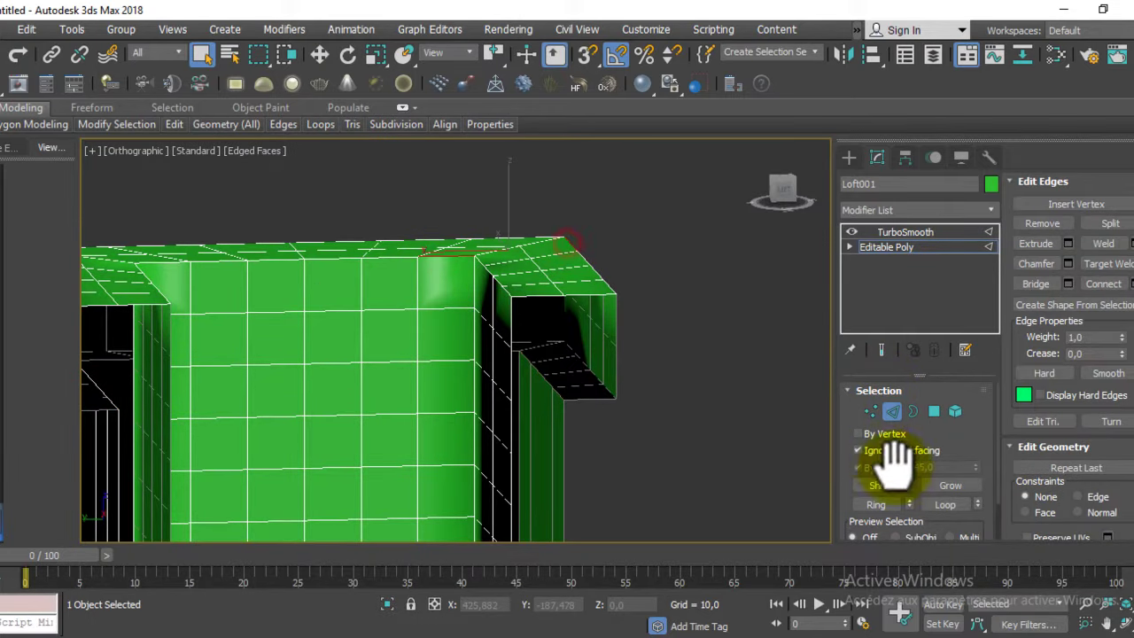
pyautogui.click(953, 507)
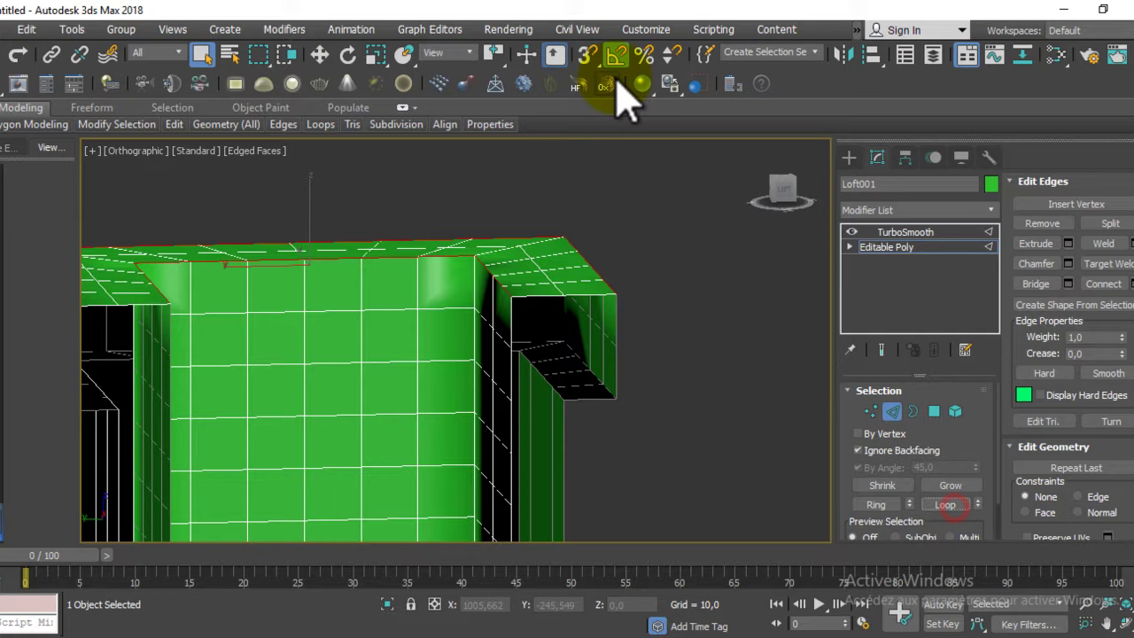
# - Open the Move Transform Type-In, constrain to Normal, and enable Show End Result
pyautogui.click(328, 53)
pyautogui.rightClick(329, 53)
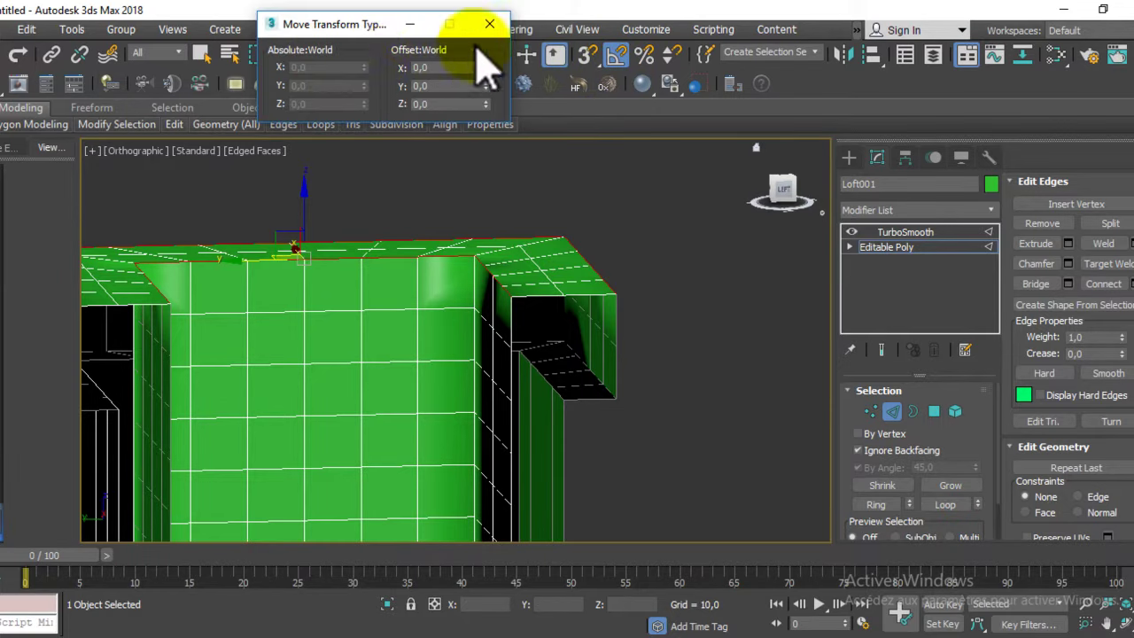
pyautogui.moveTo(375, 25)
pyautogui.mouseDown()
pyautogui.moveTo(803, 80)
pyautogui.moveTo(771, 84)
pyautogui.mouseUp()
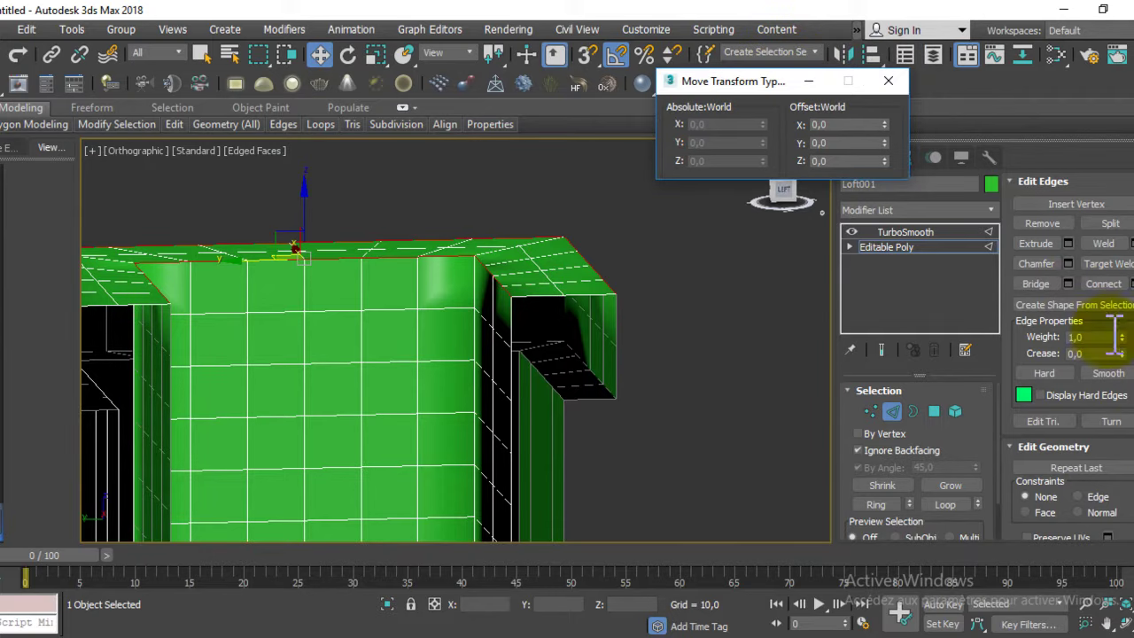
pyautogui.moveTo(1122, 390); pyautogui.dragTo(1121, 128)
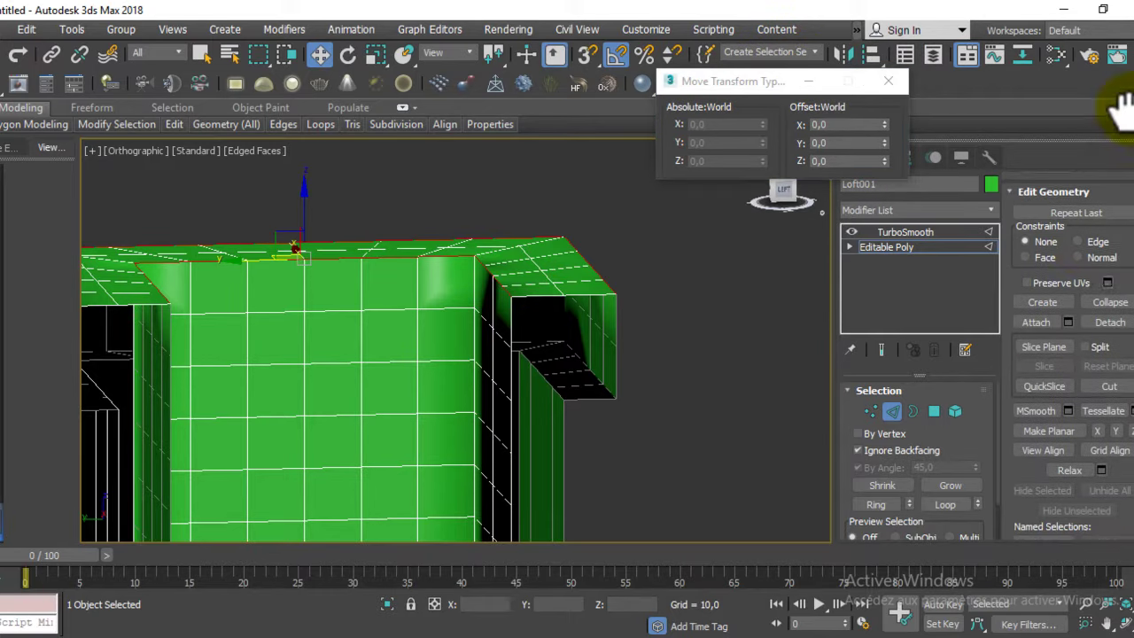
pyautogui.click(1095, 257)
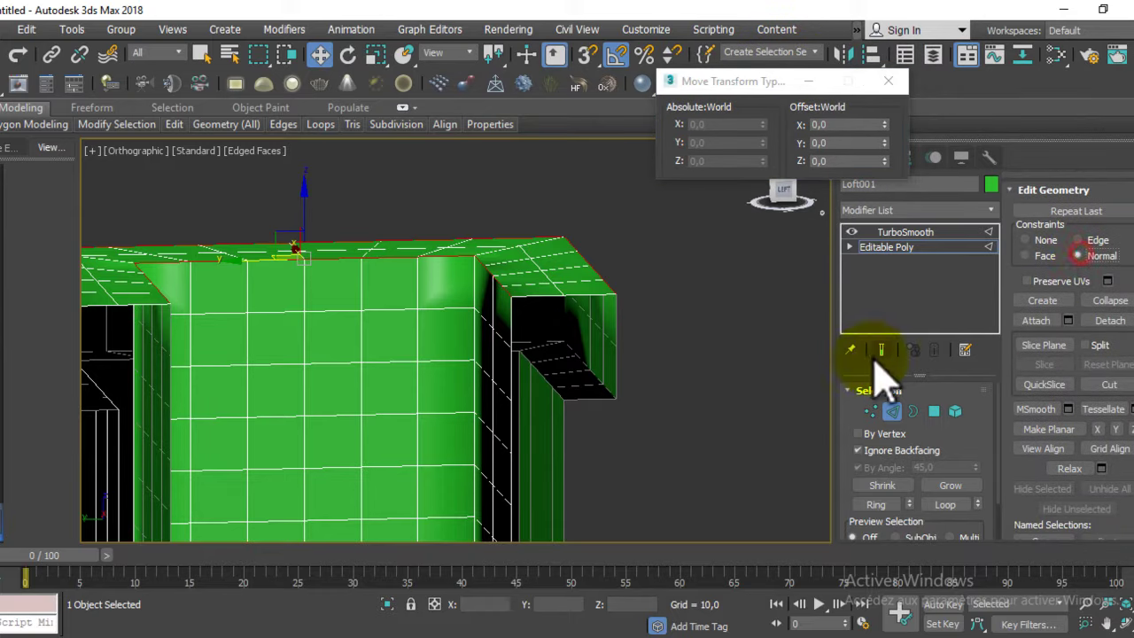
pyautogui.click(885, 248)
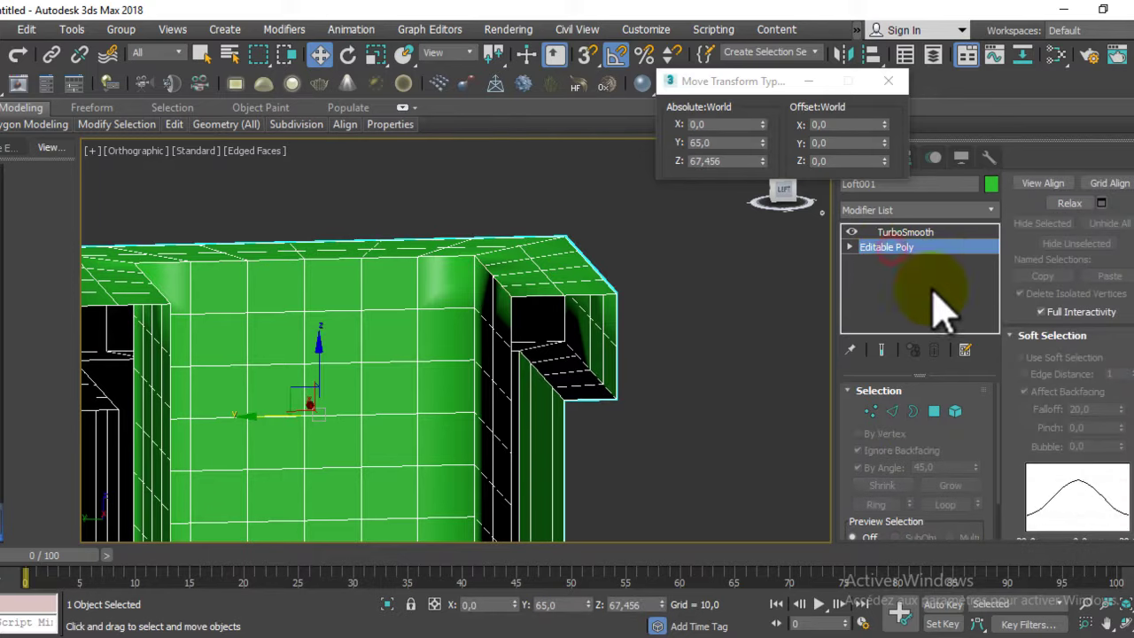
pyautogui.click(892, 410)
pyautogui.click(884, 348)
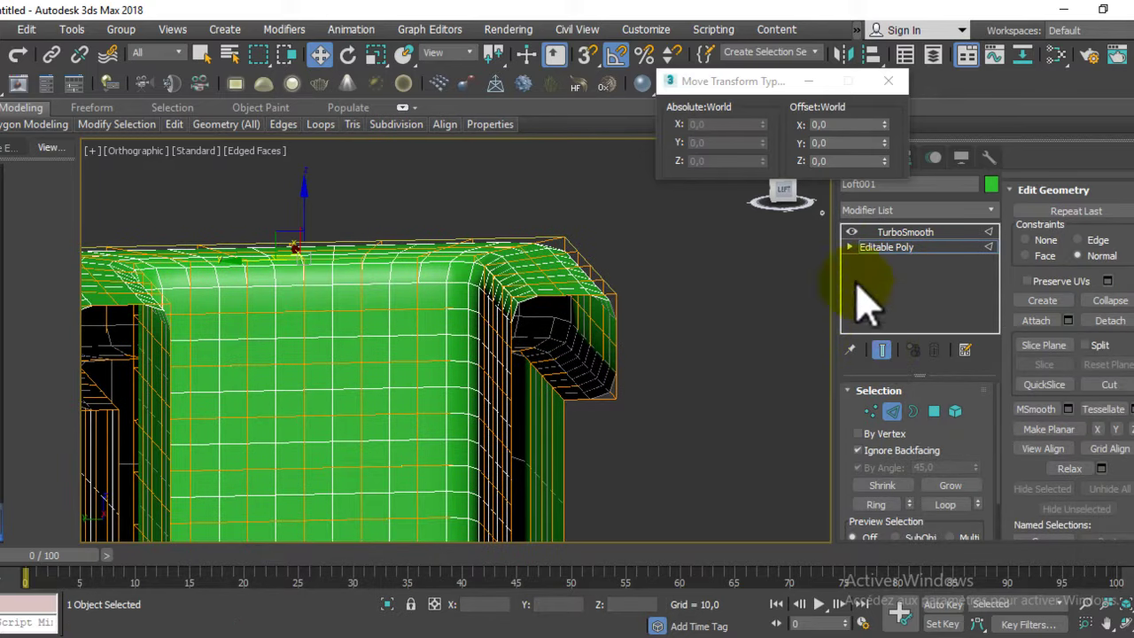
# - Raise the selected top edges slightly using the Offset Z spinner
pyautogui.moveTo(632, 334)
pyautogui.keyDown('alt'); pyautogui.mouseDown(button='middle')
pyautogui.moveTo(664, 337)
pyautogui.moveTo(632, 329)
pyautogui.moveTo(620, 342)
pyautogui.moveTo(625, 321)
pyautogui.mouseUp(button='middle'); pyautogui.keyUp('alt')
pyautogui.moveTo(886, 163); pyautogui.dragTo(869, 142)
pyautogui.moveTo(380, 190)
pyautogui.keyDown('alt'); pyautogui.mouseDown(button='middle')
pyautogui.moveTo(410, 227)
pyautogui.moveTo(369, 237)
pyautogui.mouseUp(button='middle'); pyautogui.keyUp('alt')
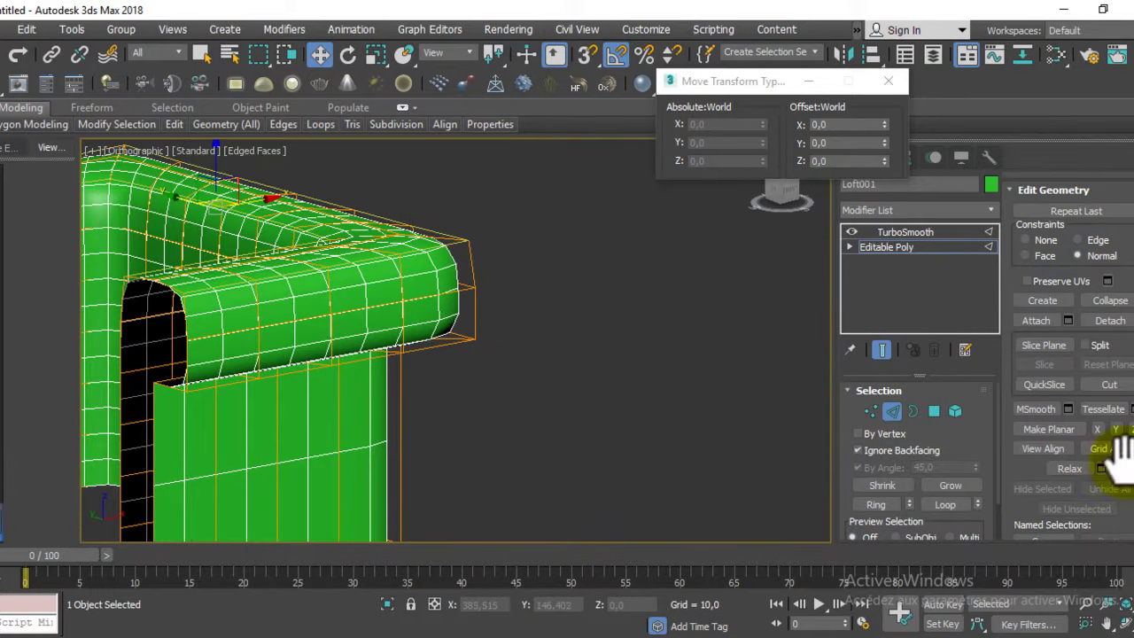
pyautogui.moveTo(1120, 460)
pyautogui.mouseDown()
pyautogui.moveTo(1048, 278)
pyautogui.moveTo(1050, 434)
pyautogui.moveTo(1049, 234)
pyautogui.mouseUp()
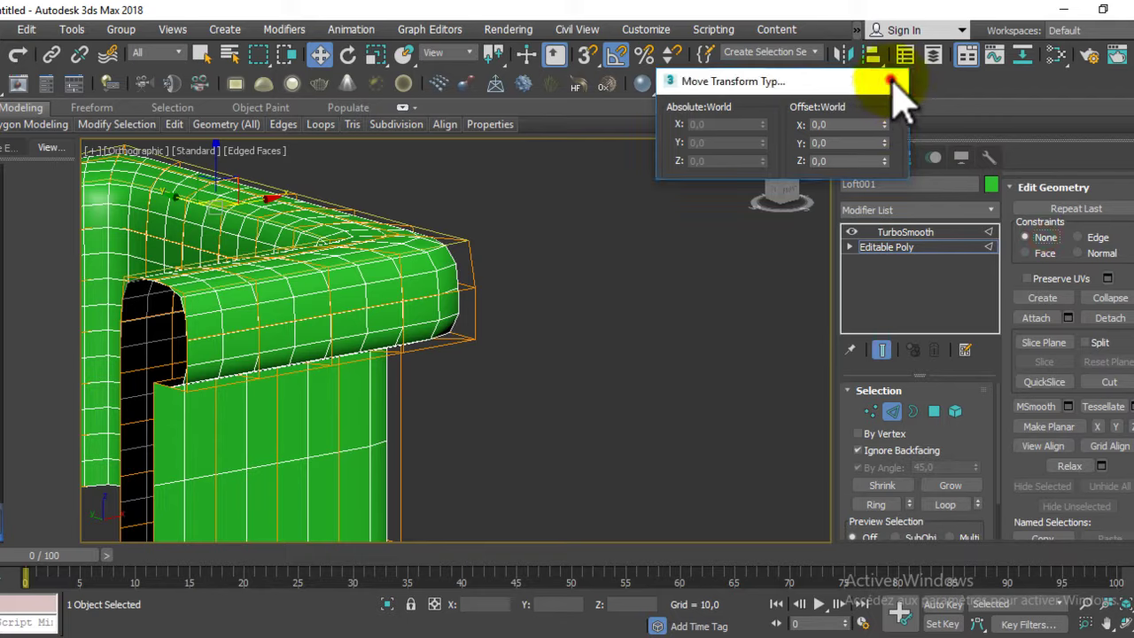
# - Close the move dialog, frame the armchair, and select TurboSmooth in the stack
pyautogui.click(888, 81)
pyautogui.scroll(-5, 556, 228)
pyautogui.moveTo(556, 227); pyautogui.dragTo(611, 246, button='middle')
pyautogui.keyDown('alt'); pyautogui.moveTo(461, 292); pyautogui.dragTo(507, 286, button='middle'); pyautogui.keyUp('alt')
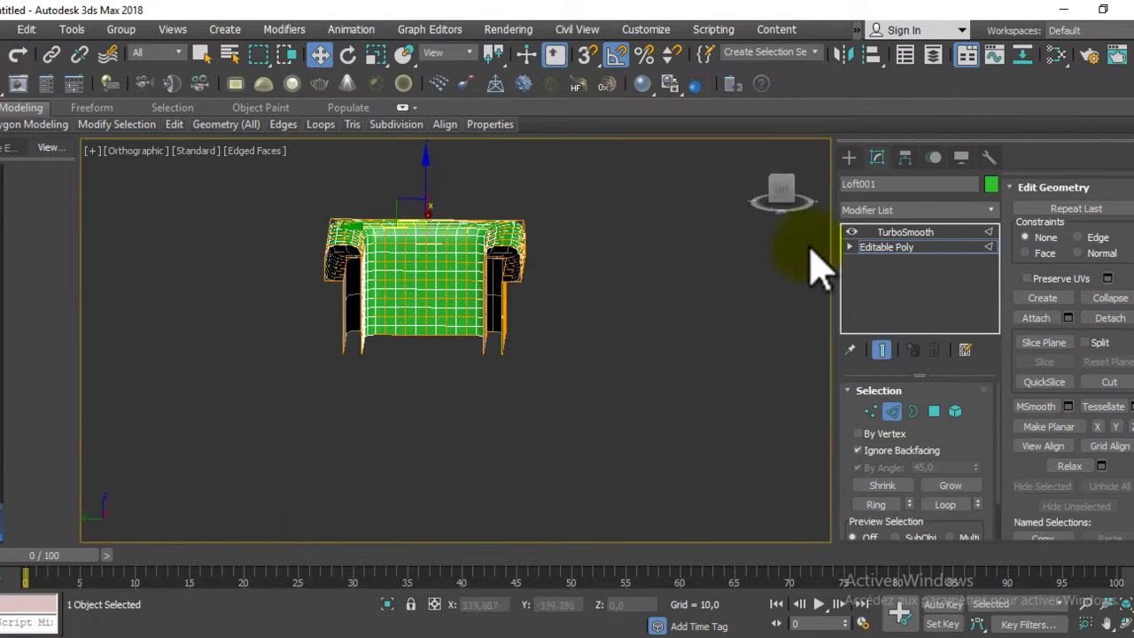
pyautogui.click(912, 247)
pyautogui.click(908, 232)
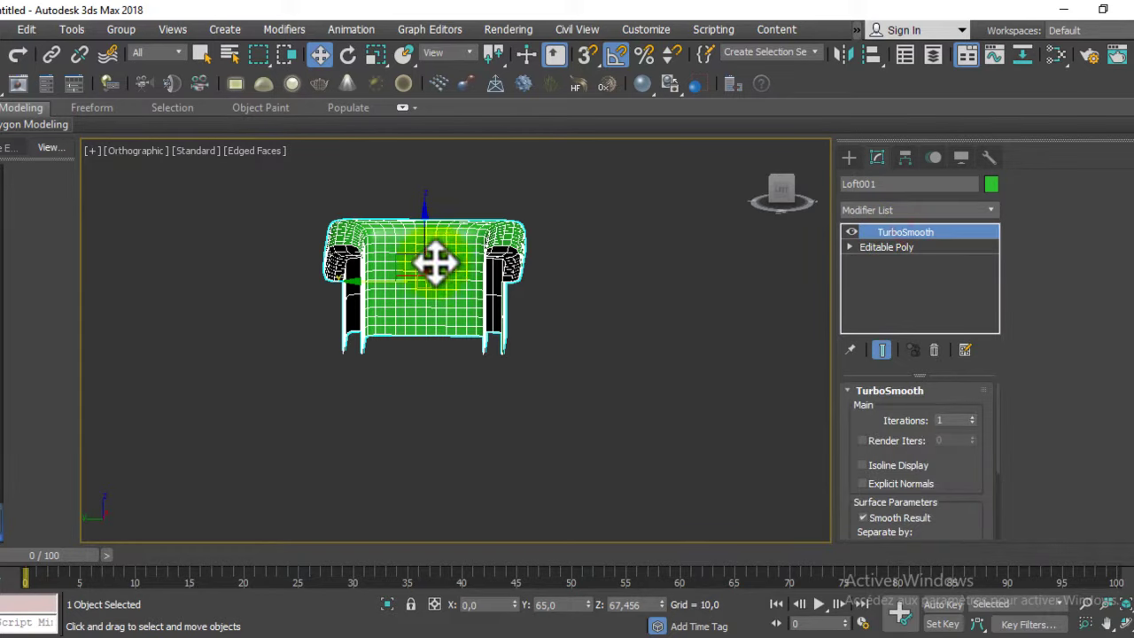
# - Shift-drag an instance clone of the smoothed armchair, keeping the name Loft002
pyautogui.scroll(4, 472, 248)
pyautogui.moveTo(472, 248); pyautogui.dragTo(481, 304, button='middle')
pyautogui.moveTo(612, 349)
pyautogui.keyDown('alt'); pyautogui.mouseDown(button='middle')
pyautogui.moveTo(540, 348)
pyautogui.moveTo(592, 351)
pyautogui.mouseUp(button='middle'); pyautogui.keyUp('alt')
pyautogui.keyDown('shift'); pyautogui.moveTo(589, 350); pyautogui.dragTo(615, 329); pyautogui.keyUp('shift')
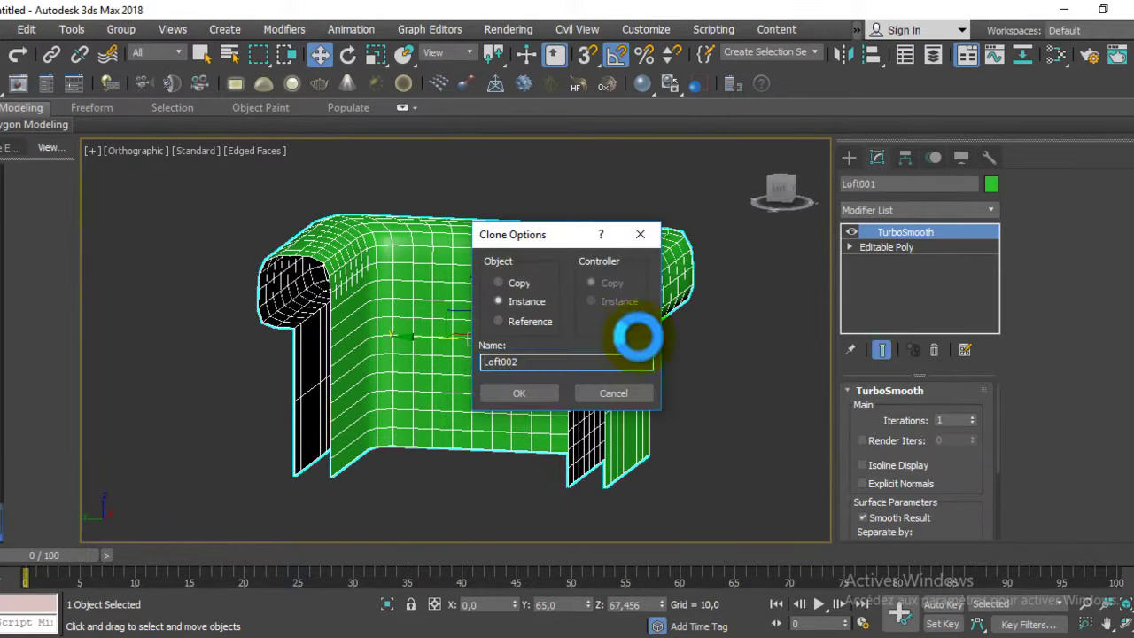
pyautogui.click(519, 392)
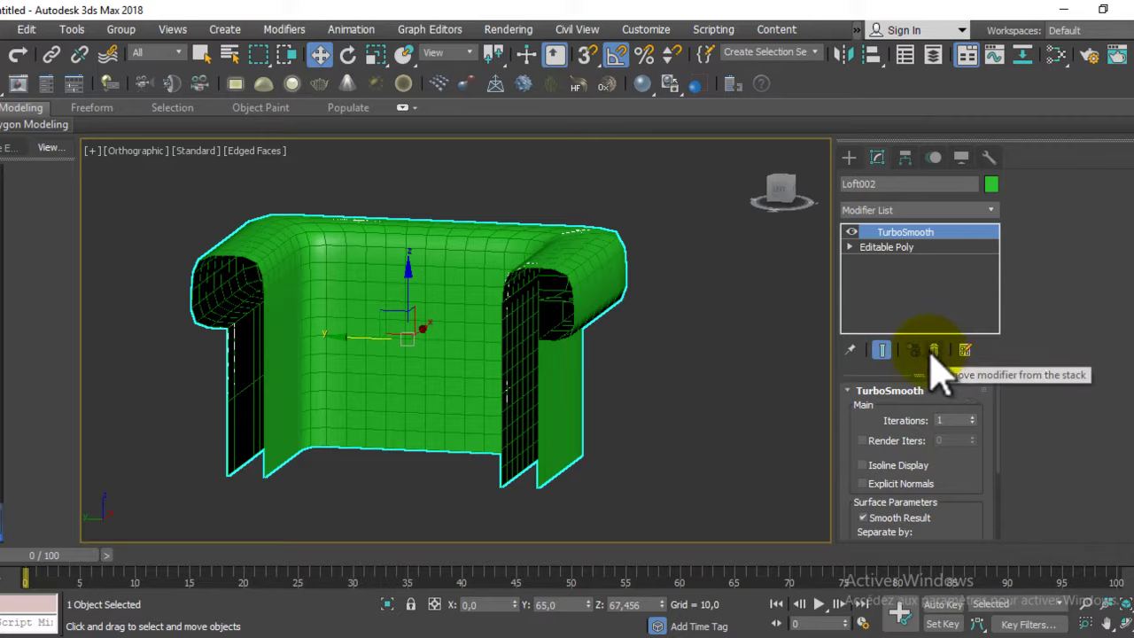
# - Select, then deselect, Loft002's loose right panel element, and return to Editable Poly level
pyautogui.click(912, 247)
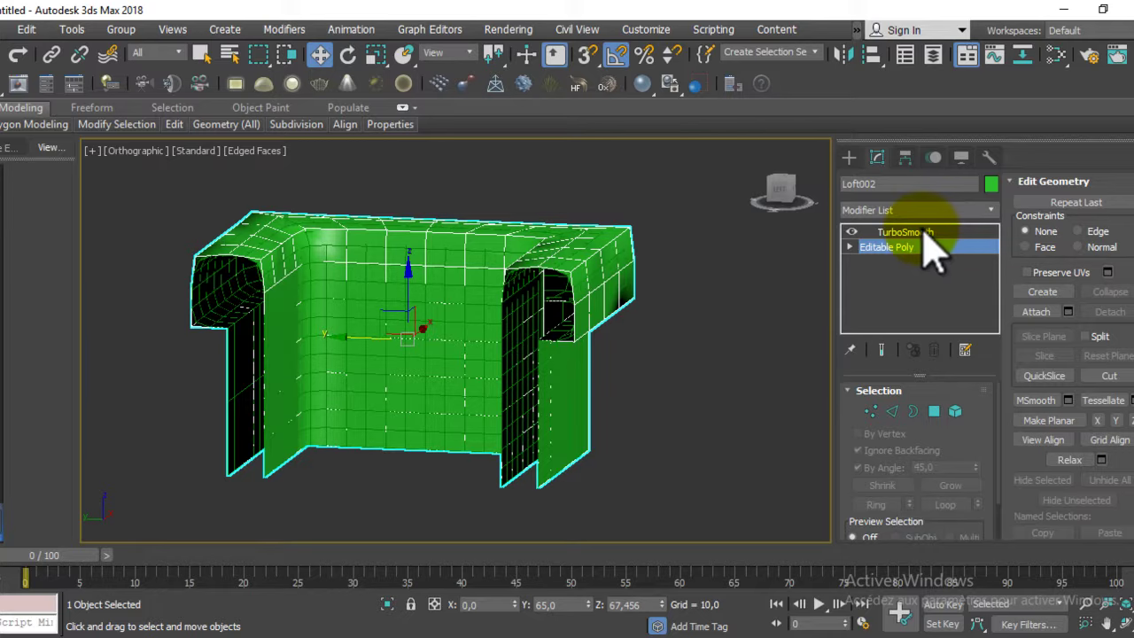
pyautogui.click(923, 232)
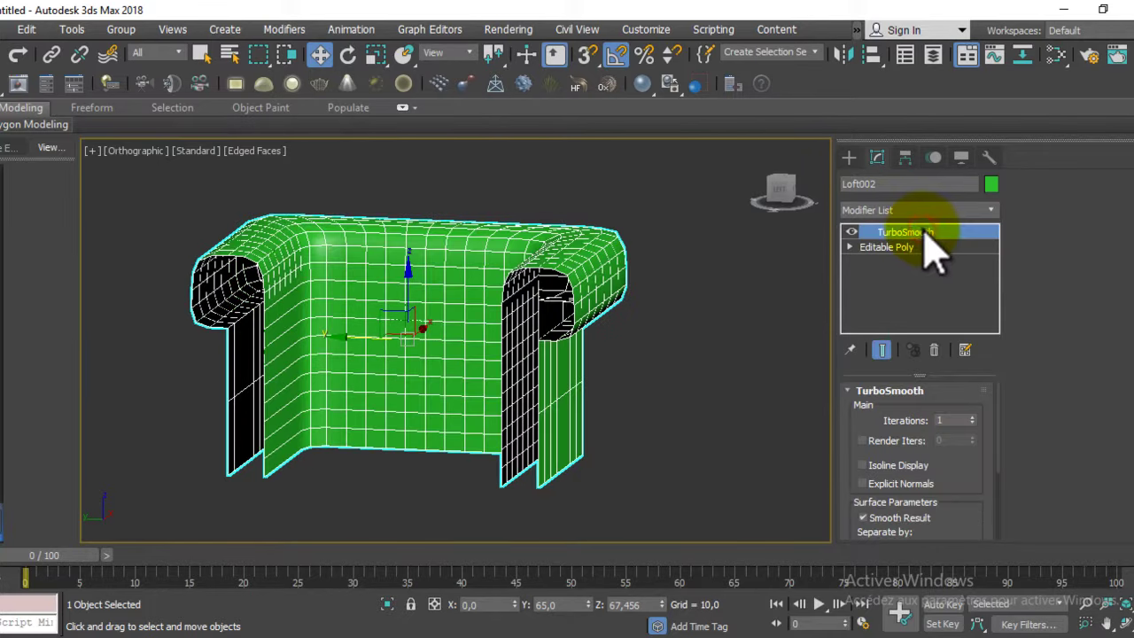
pyautogui.click(924, 247)
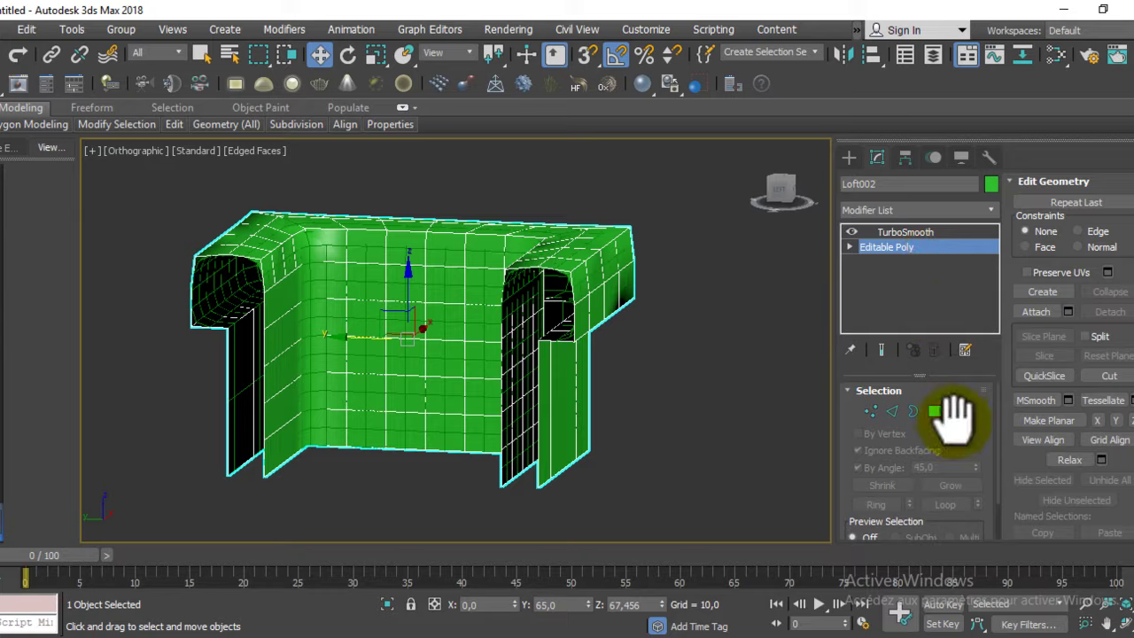
pyautogui.click(955, 411)
pyautogui.click(567, 387)
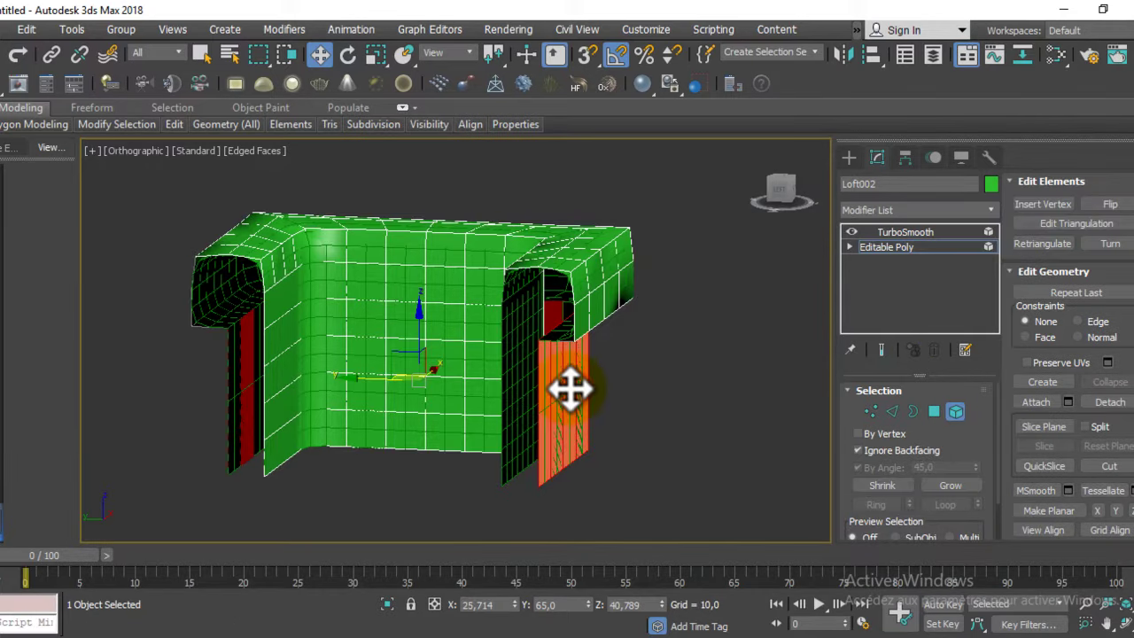
pyautogui.hotkey('ctrl', 'd')
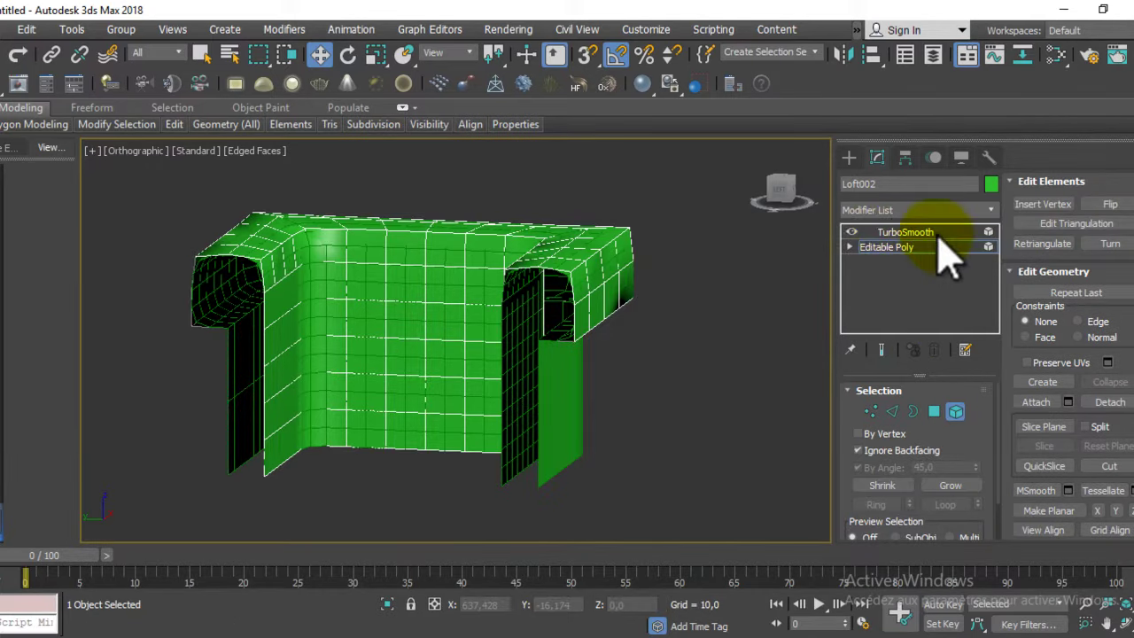
pyautogui.click(925, 247)
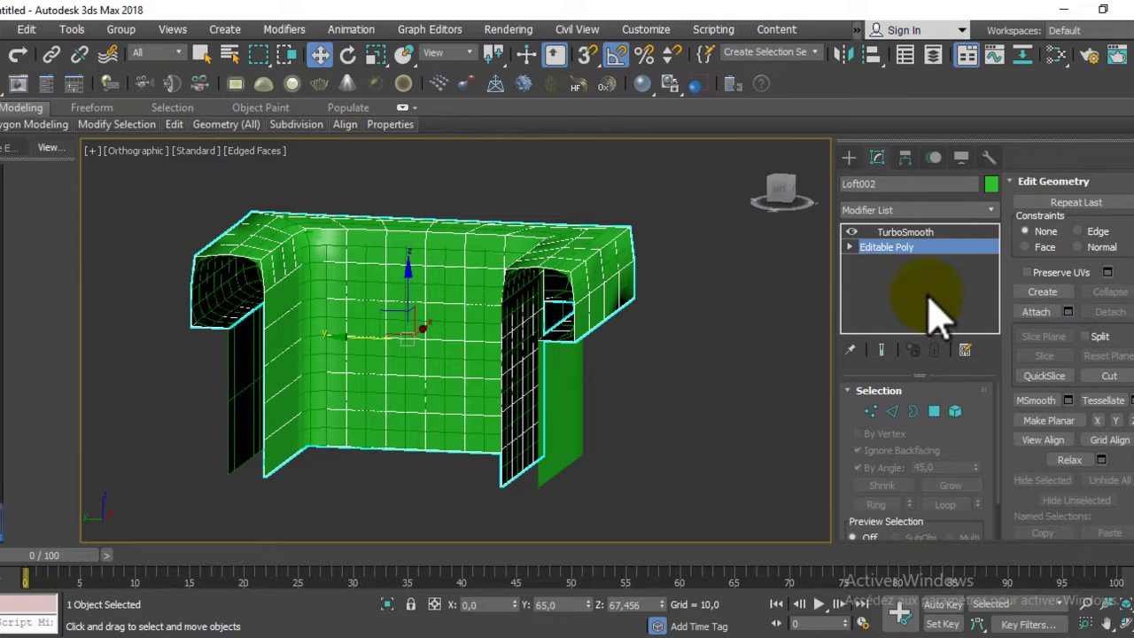
# - Extrude all of Loft002's polygons by height 10 along Local Normal
pyautogui.click(935, 412)
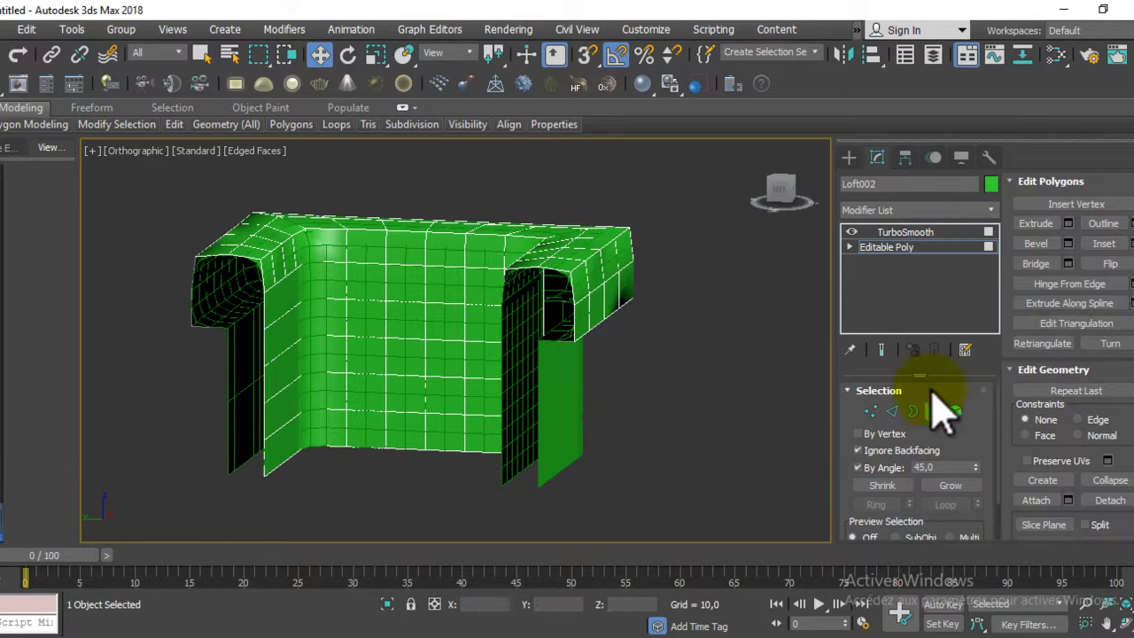
pyautogui.moveTo(693, 279); pyautogui.dragTo(662, 285, button='middle')
pyautogui.hotkey('ctrl', 'a')
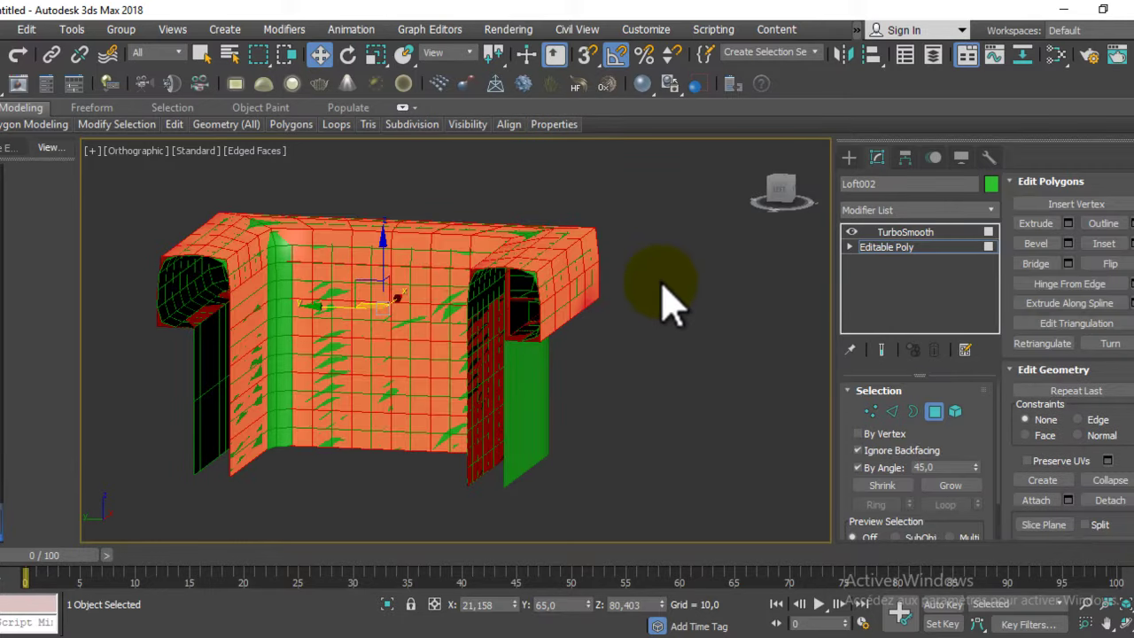
pyautogui.click(1069, 224)
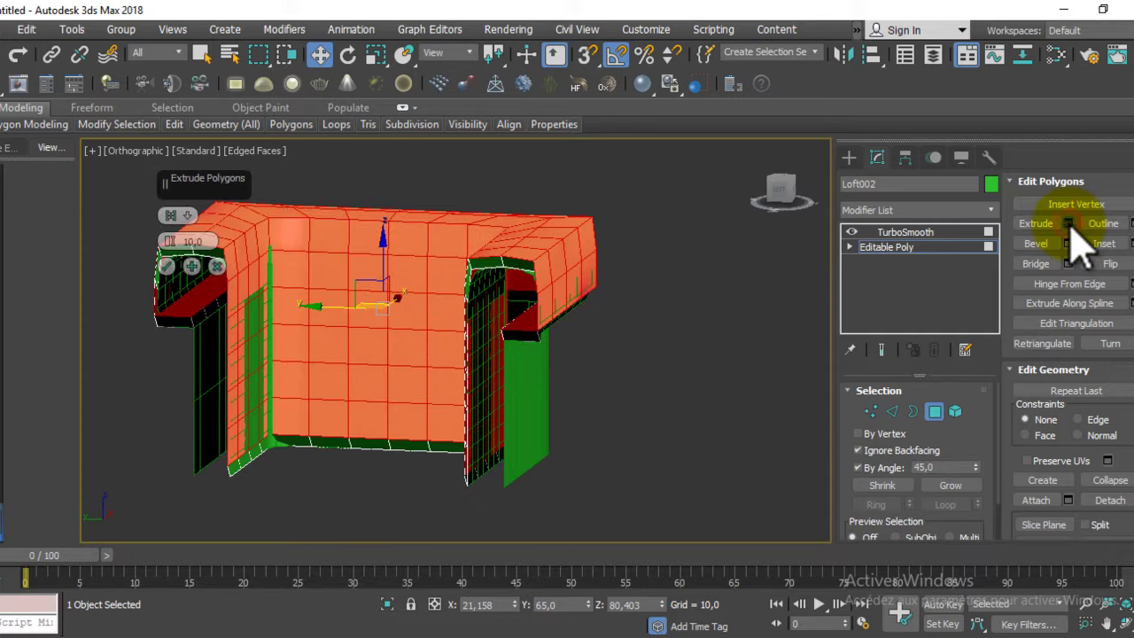
pyautogui.click(188, 215)
pyautogui.click(186, 240)
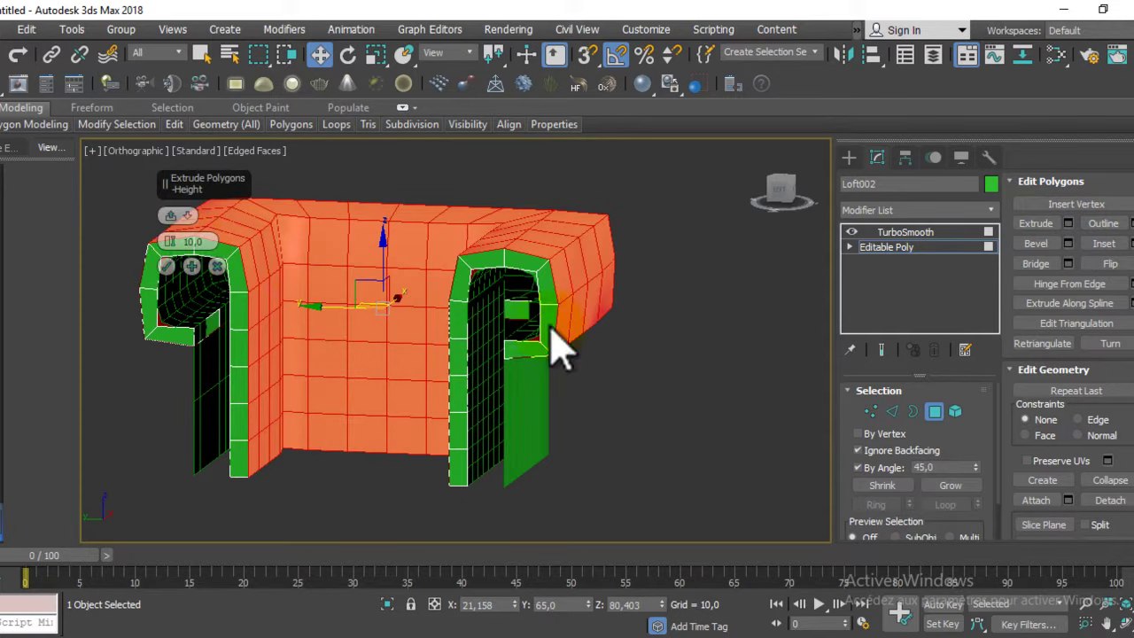
pyautogui.moveTo(542, 306)
pyautogui.keyDown('alt'); pyautogui.mouseDown(button='middle')
pyautogui.moveTo(522, 293)
pyautogui.moveTo(428, 310)
pyautogui.moveTo(271, 271)
pyautogui.moveTo(526, 256)
pyautogui.moveTo(614, 291)
pyautogui.moveTo(532, 284)
pyautogui.mouseUp(button='middle'); pyautogui.keyUp('alt')
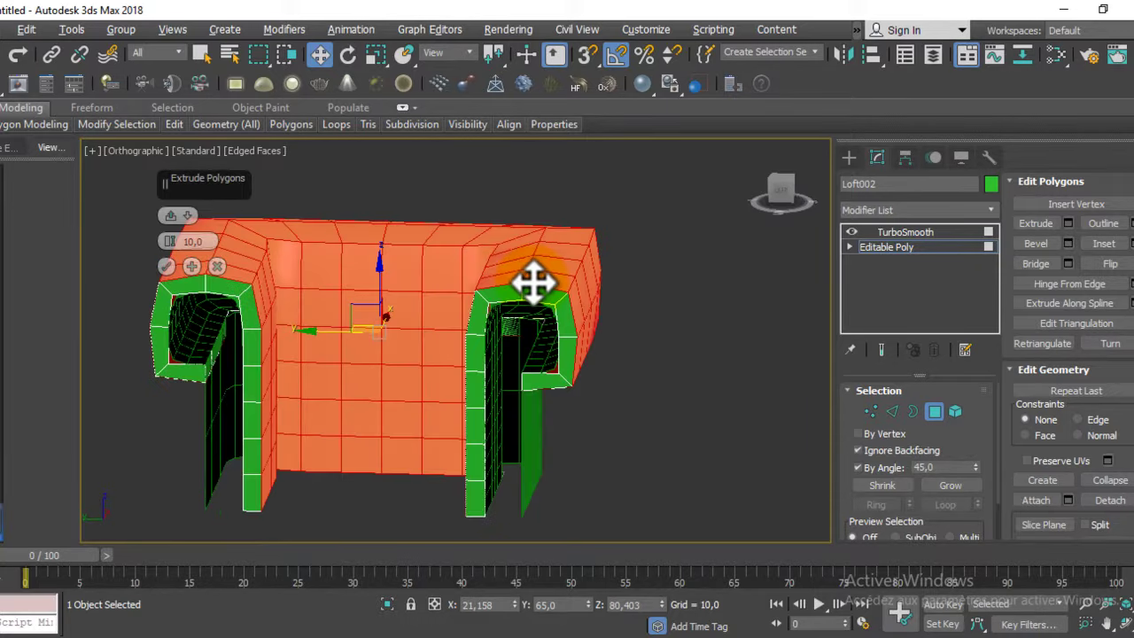
pyautogui.click(167, 267)
pyautogui.moveTo(598, 409); pyautogui.dragTo(649, 410, button='middle')
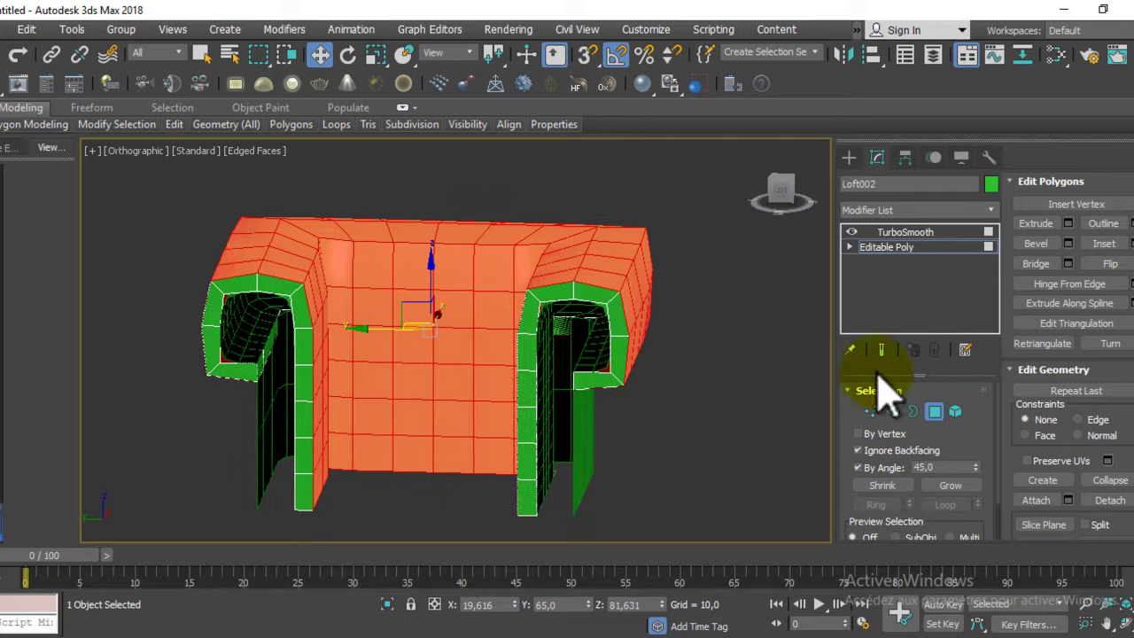
pyautogui.click(930, 250)
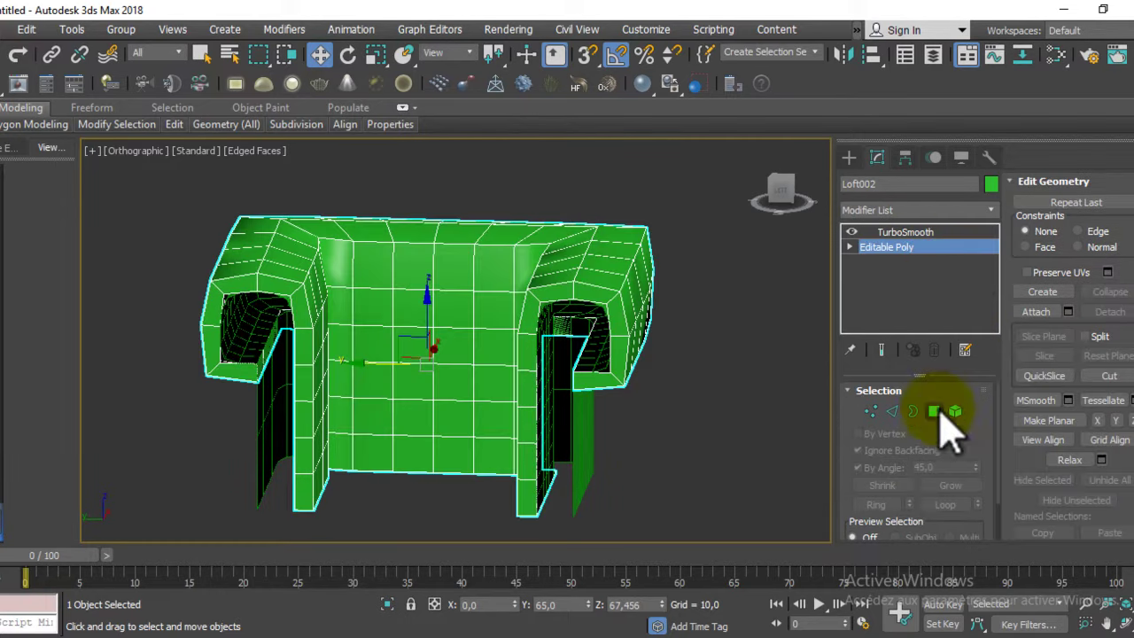
pyautogui.click(913, 232)
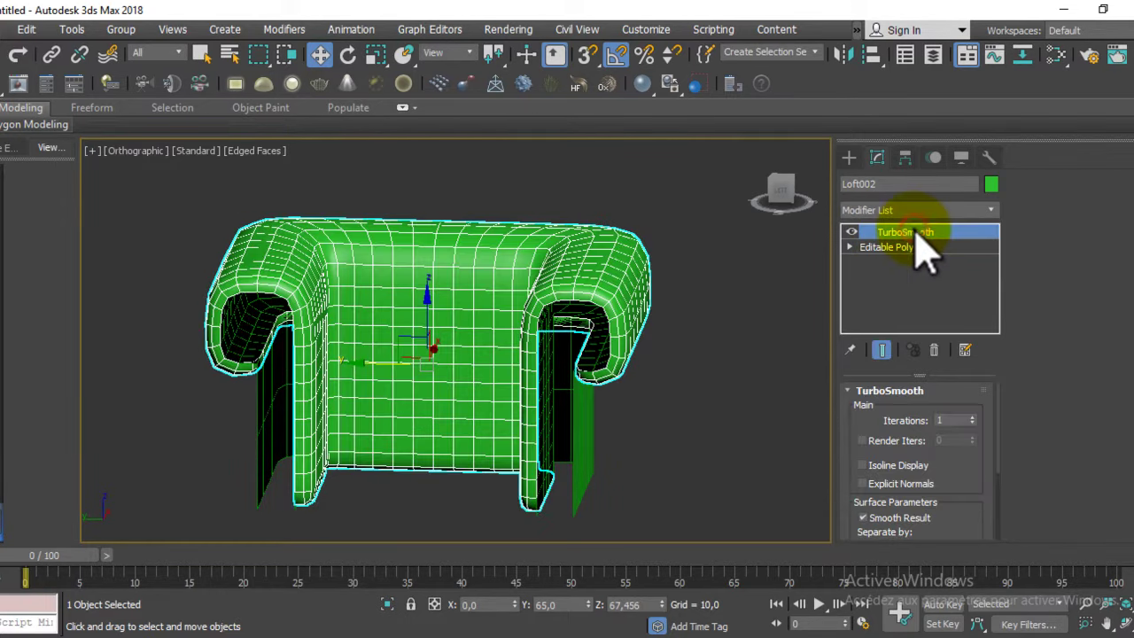
pyautogui.moveTo(670, 367)
pyautogui.keyDown('alt'); pyautogui.mouseDown(button='middle')
pyautogui.moveTo(527, 363)
pyautogui.moveTo(715, 366)
pyautogui.moveTo(615, 354)
pyautogui.mouseUp(button='middle'); pyautogui.keyUp('alt')
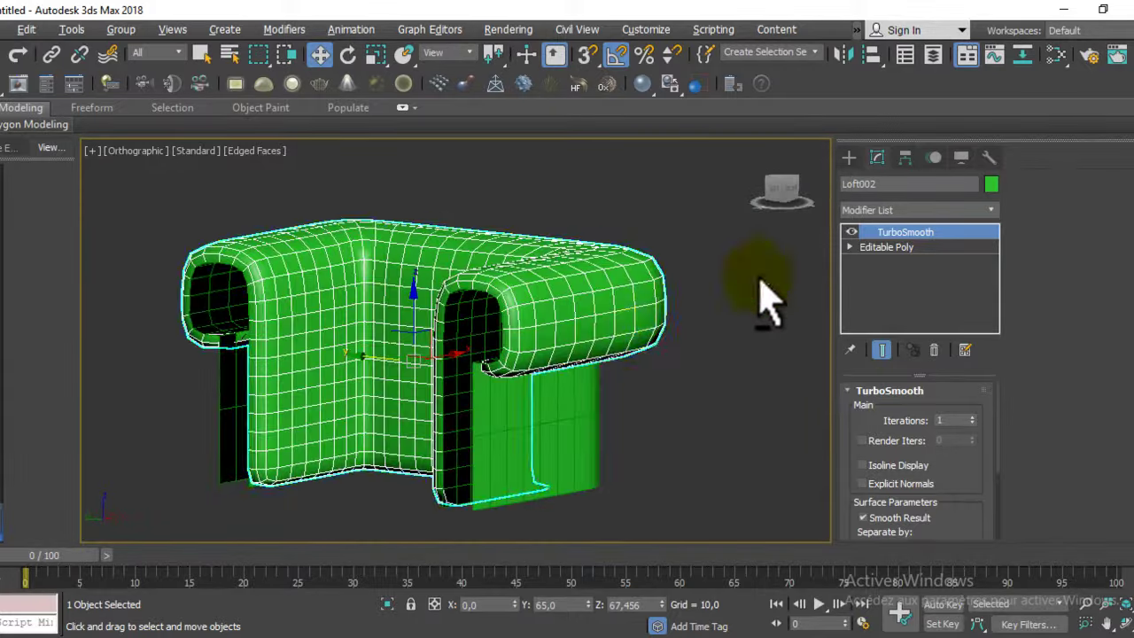
pyautogui.click(901, 251)
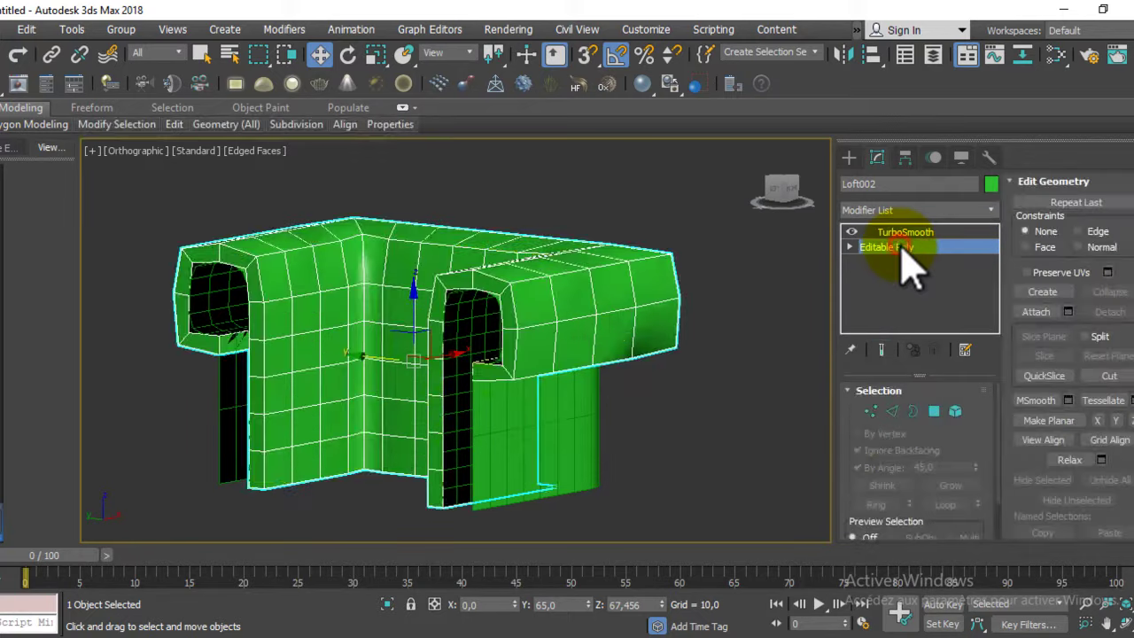
# - Select and then clear the rim polygons at Polygon level
pyautogui.moveTo(455, 417); pyautogui.dragTo(461, 310, button='middle')
pyautogui.click(935, 413)
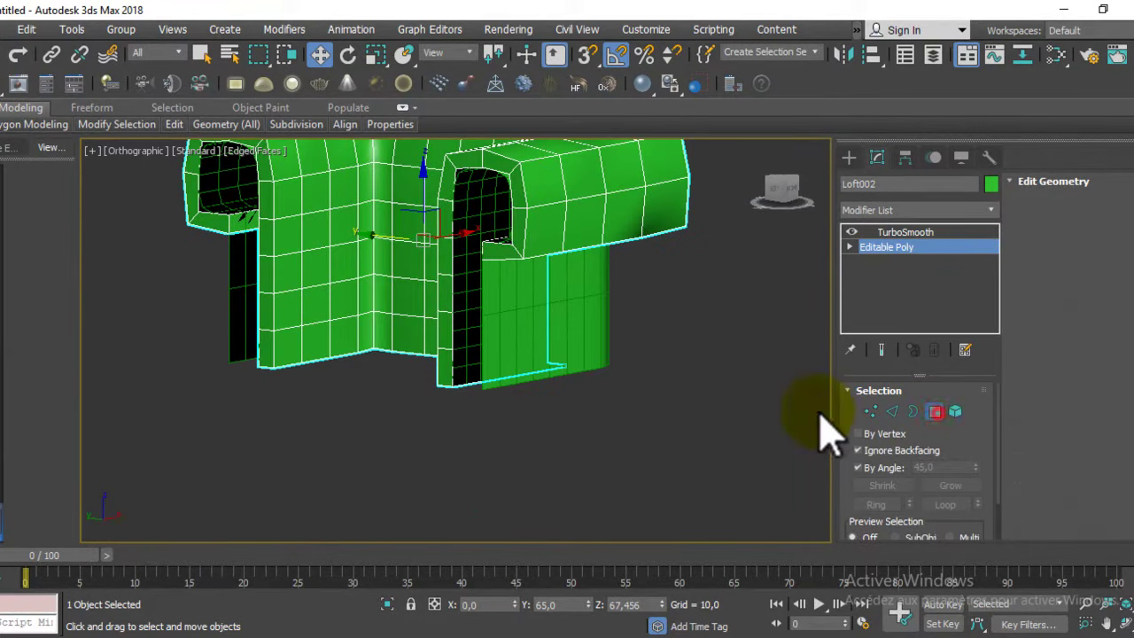
pyautogui.moveTo(566, 350)
pyautogui.keyDown('alt'); pyautogui.mouseDown(button='middle')
pyautogui.moveTo(562, 277)
pyautogui.moveTo(585, 248)
pyautogui.mouseUp(button='middle'); pyautogui.keyUp('alt')
pyautogui.moveTo(925, 434); pyautogui.dragTo(899, 492)
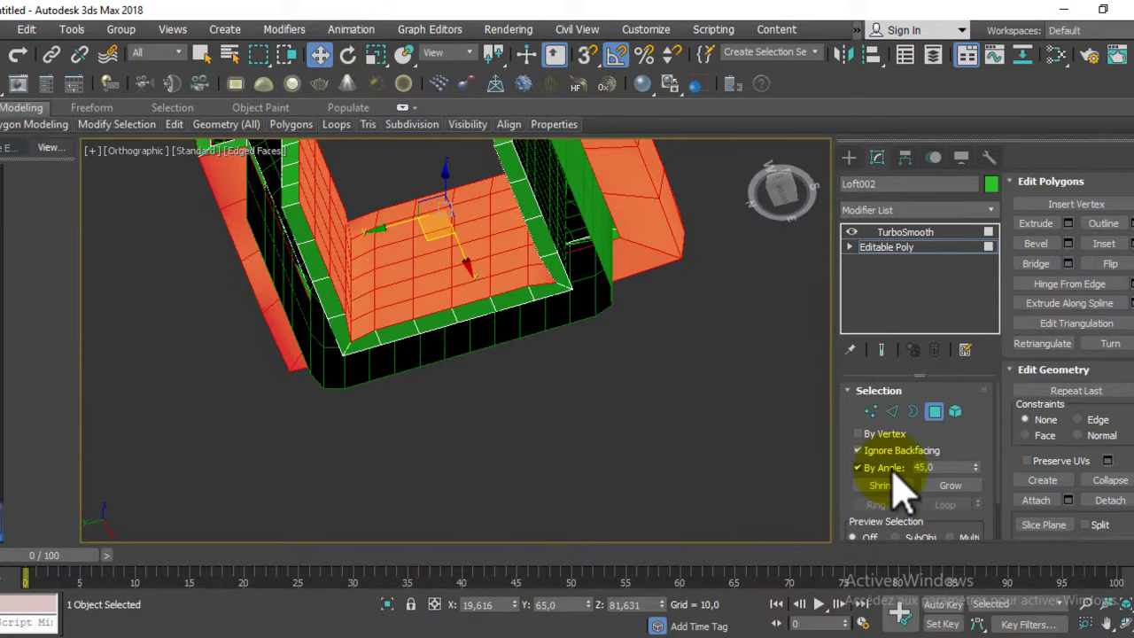
pyautogui.click(506, 303)
pyautogui.moveTo(506, 304)
pyautogui.mouseDown(button='middle')
pyautogui.moveTo(577, 240)
pyautogui.moveTo(488, 222)
pyautogui.moveTo(585, 299)
pyautogui.mouseUp(button='middle')
pyautogui.hotkey('ctrl', 'd')
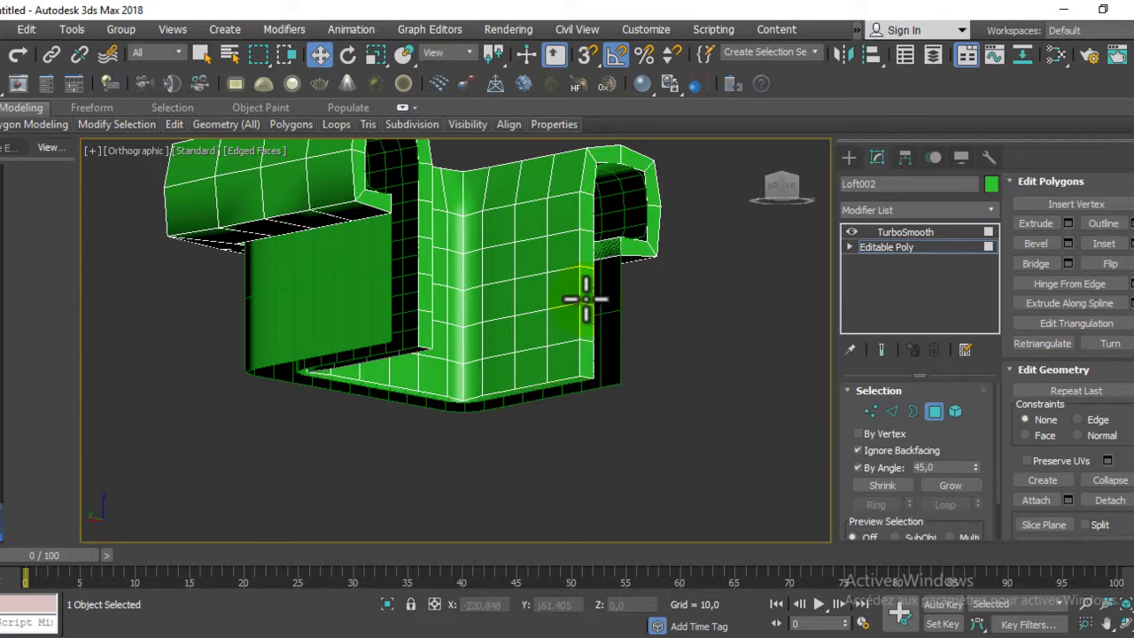
pyautogui.keyDown('alt'); pyautogui.moveTo(602, 248); pyautogui.dragTo(526, 291, button='middle'); pyautogui.keyUp('alt')
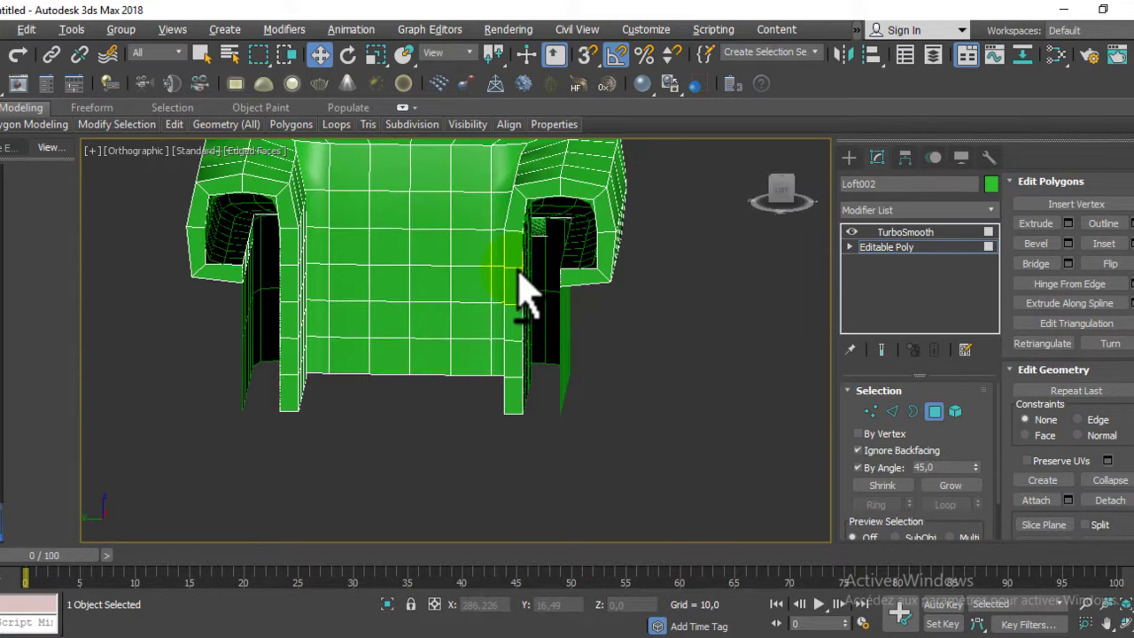
# - Turn on Show End Result and frame the smoothed chair from a higher angle
pyautogui.click(884, 351)
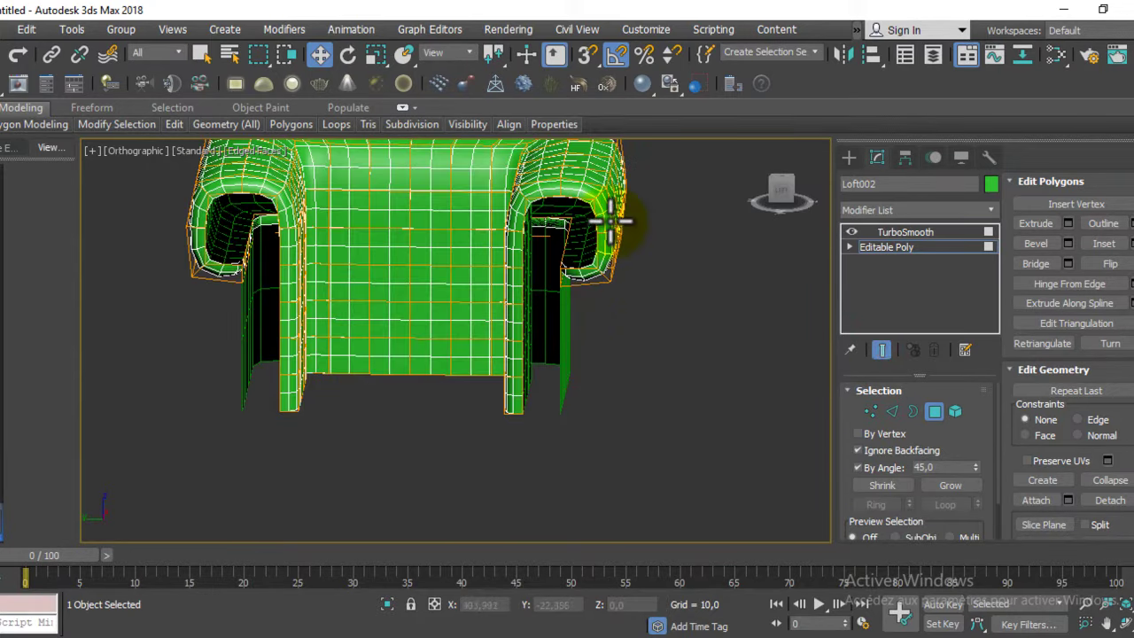
pyautogui.scroll(3, 611, 221)
pyautogui.moveTo(544, 317); pyautogui.dragTo(570, 278, button='middle')
pyautogui.scroll(-3, 569, 279)
pyautogui.keyDown('alt'); pyautogui.moveTo(671, 329); pyautogui.dragTo(670, 357, button='middle'); pyautogui.keyUp('alt')
# - At Vertex level, select alternating vertices on the chair back with Show End Result off
pyautogui.click(871, 412)
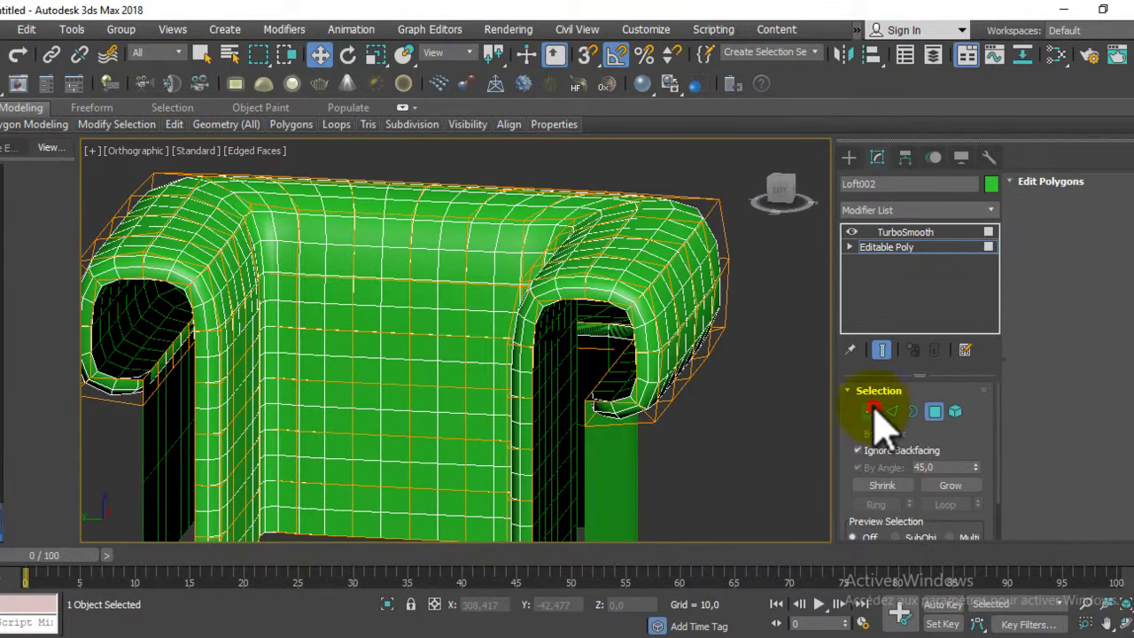
pyautogui.click(297, 277)
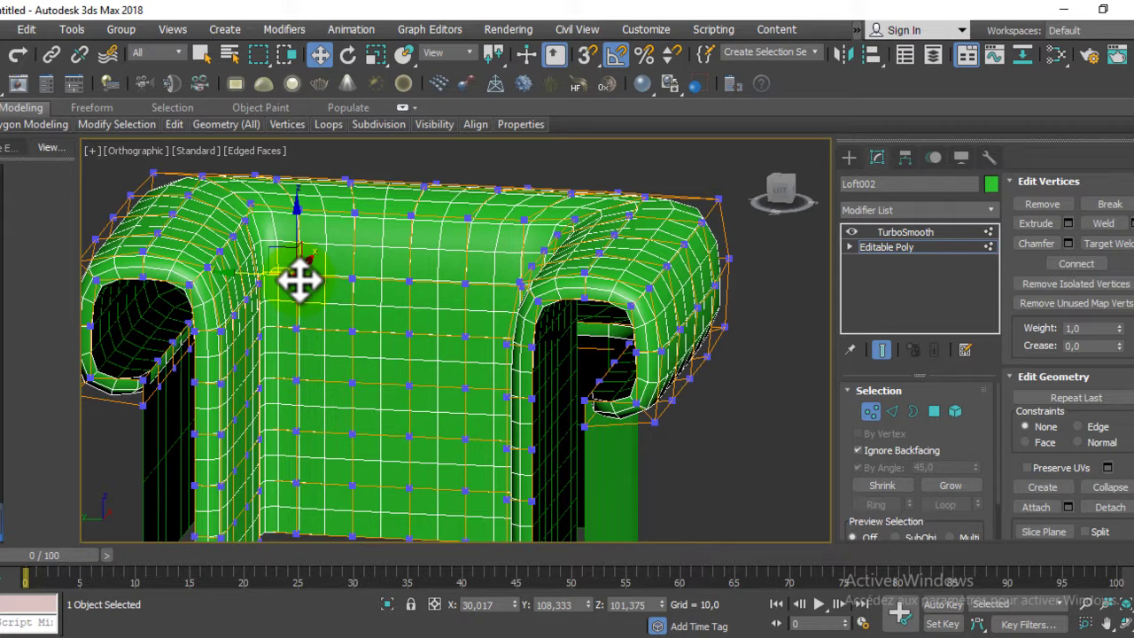
pyautogui.keyDown('ctrl'); pyautogui.click(408, 282); pyautogui.keyUp('ctrl')
pyautogui.moveTo(479, 301)
pyautogui.keyDown('alt'); pyautogui.mouseDown(button='middle')
pyautogui.moveTo(469, 342)
pyautogui.moveTo(513, 304)
pyautogui.mouseUp(button='middle'); pyautogui.keyUp('alt')
pyautogui.keyDown('ctrl'); pyautogui.click(521, 269); pyautogui.keyUp('ctrl')
pyautogui.click(881, 349)
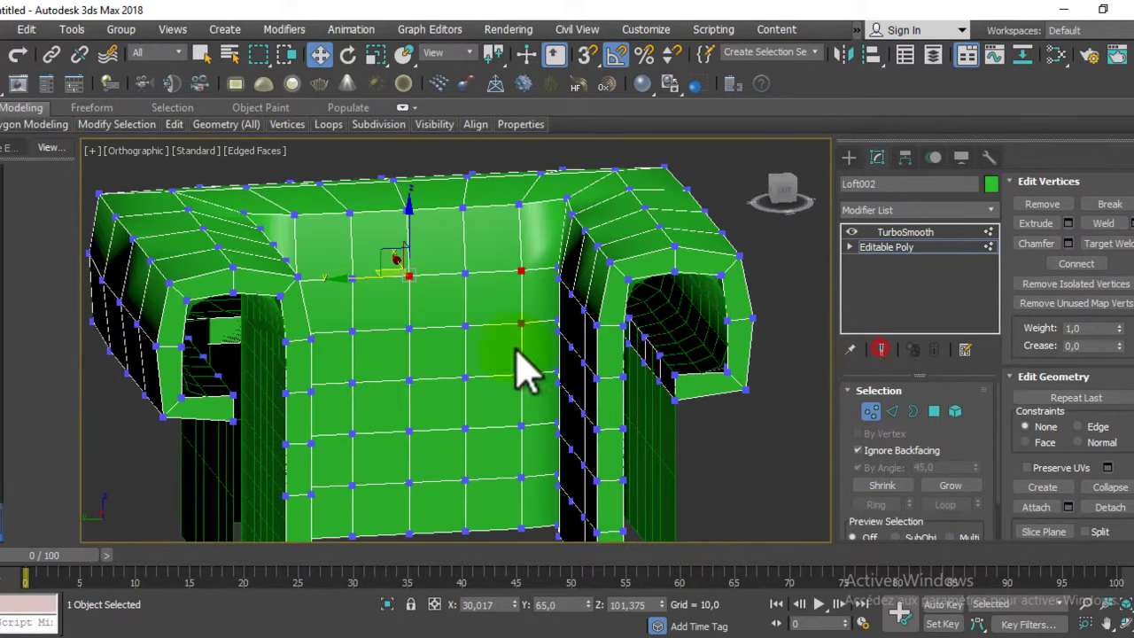
pyautogui.keyDown('ctrl'); pyautogui.click(464, 325); pyautogui.keyUp('ctrl')
pyautogui.keyDown('ctrl'); pyautogui.click(462, 207); pyautogui.keyUp('ctrl')
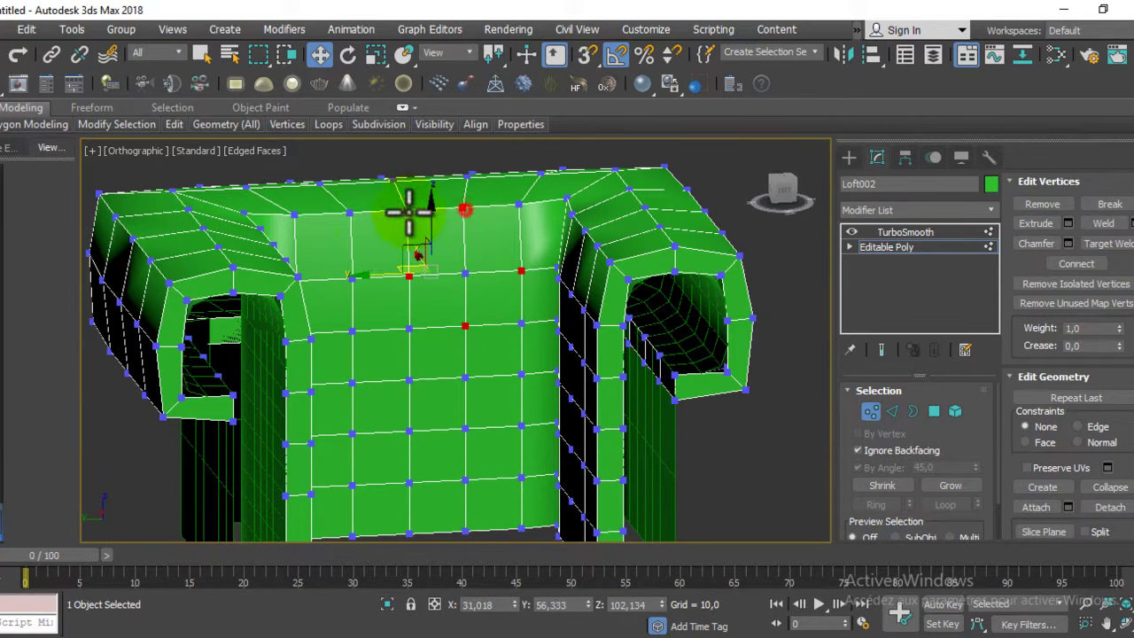
pyautogui.keyDown('ctrl'); pyautogui.click(351, 212); pyautogui.keyUp('ctrl')
# - Add alternating lower-back vertices down to the bottom, using Select Object (Q)
pyautogui.keyDown('alt'); pyautogui.moveTo(456, 297); pyautogui.dragTo(506, 346, button='middle'); pyautogui.keyUp('alt')
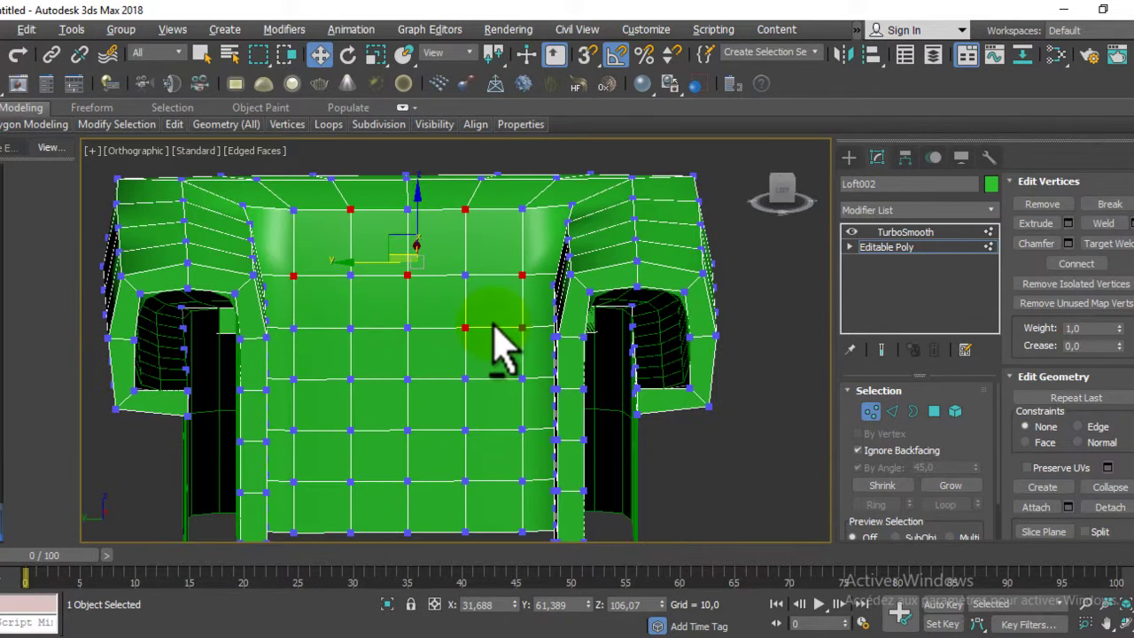
pyautogui.keyDown('ctrl'); pyautogui.click(350, 328); pyautogui.keyUp('ctrl')
pyautogui.keyDown('ctrl'); pyautogui.click(294, 379); pyautogui.keyUp('ctrl')
pyautogui.keyDown('ctrl'); pyautogui.click(409, 379); pyautogui.keyUp('ctrl')
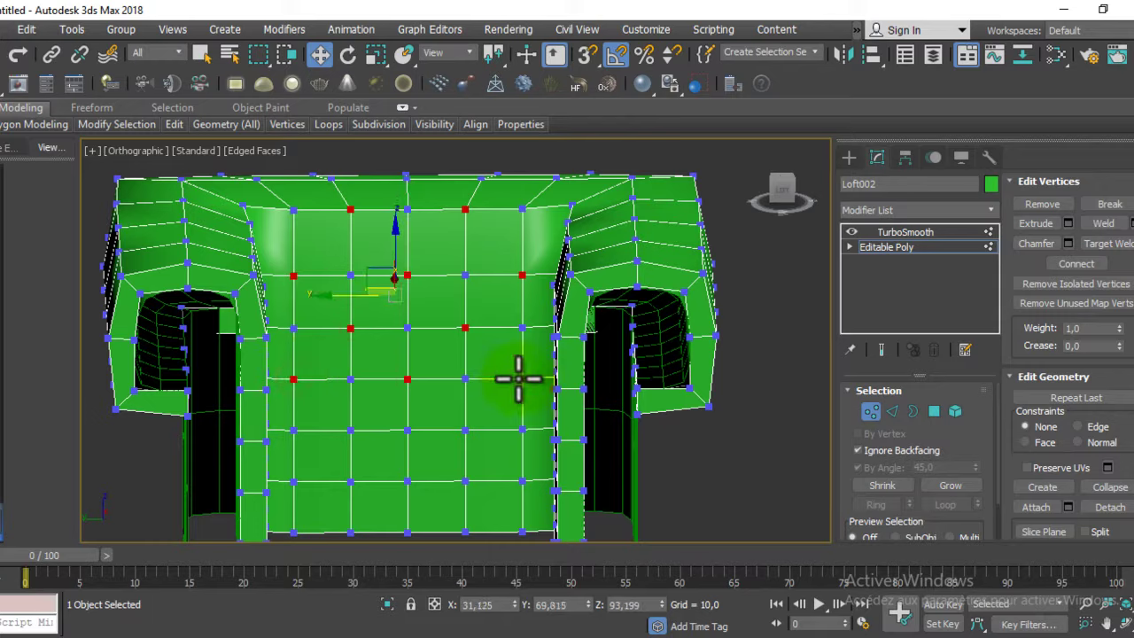
pyautogui.press('q')
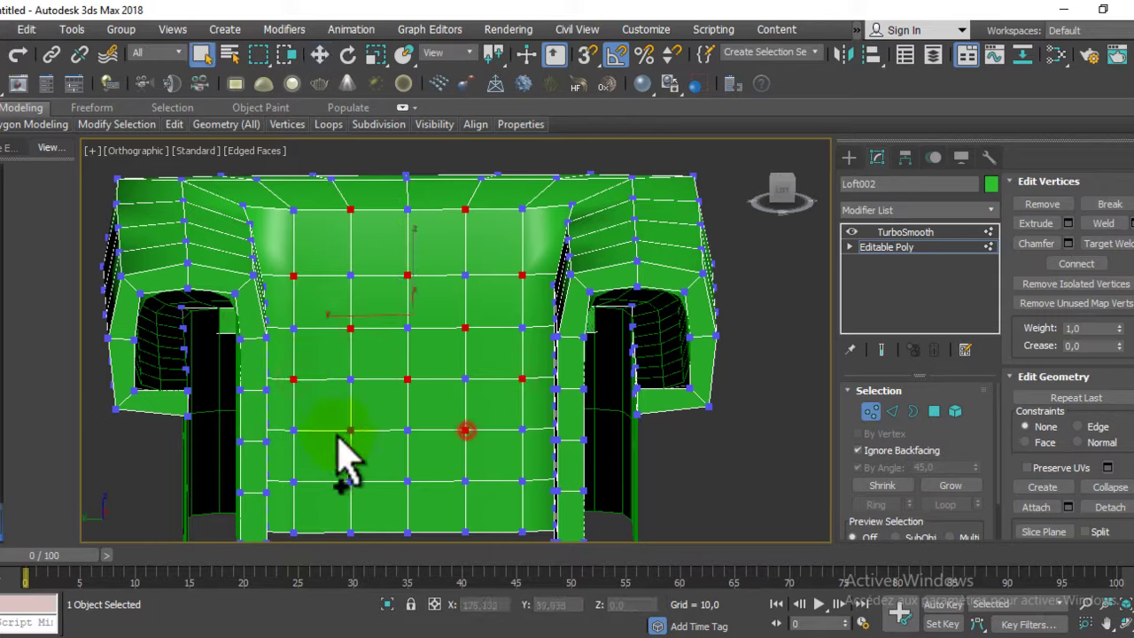
pyautogui.keyDown('ctrl'); pyautogui.click(407, 481); pyautogui.keyUp('ctrl')
pyautogui.keyDown('ctrl'); pyautogui.click(464, 530); pyautogui.keyUp('ctrl')
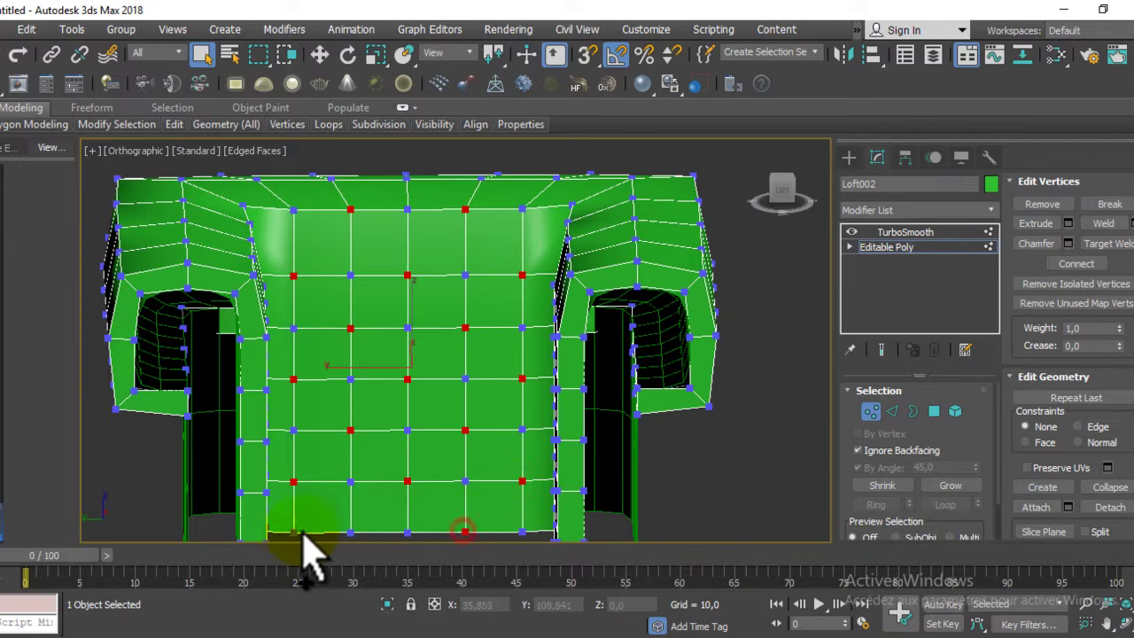
# - Add alternating vertices along the back's top row and top corner
pyautogui.keyDown('alt'); pyautogui.moveTo(496, 222); pyautogui.dragTo(492, 279, button='middle'); pyautogui.keyUp('alt')
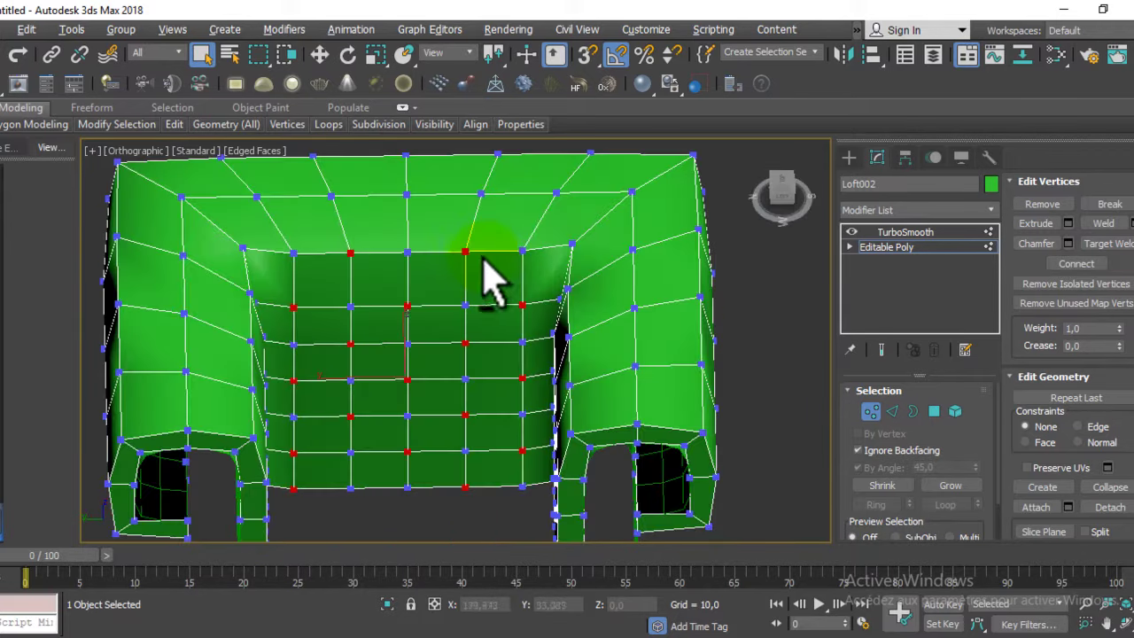
pyautogui.keyDown('ctrl'); pyautogui.click(407, 194); pyautogui.keyUp('ctrl')
pyautogui.keyDown('ctrl'); pyautogui.click(557, 190); pyautogui.keyUp('ctrl')
pyautogui.keyDown('ctrl'); pyautogui.click(312, 157); pyautogui.keyUp('ctrl')
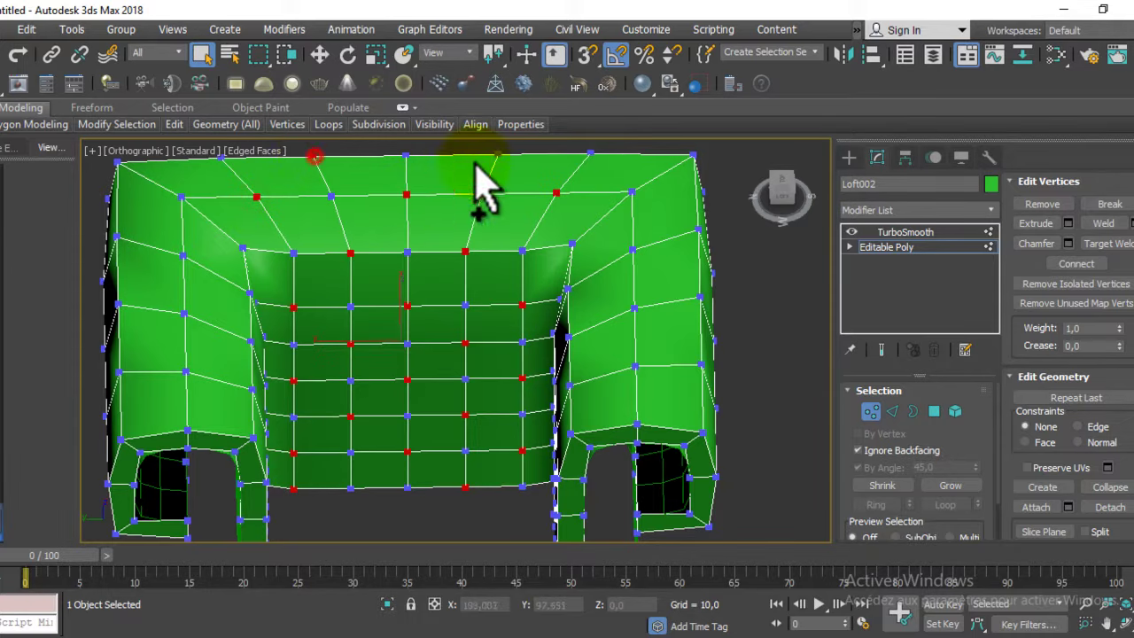
pyautogui.keyDown('ctrl'); pyautogui.click(691, 155); pyautogui.keyUp('ctrl')
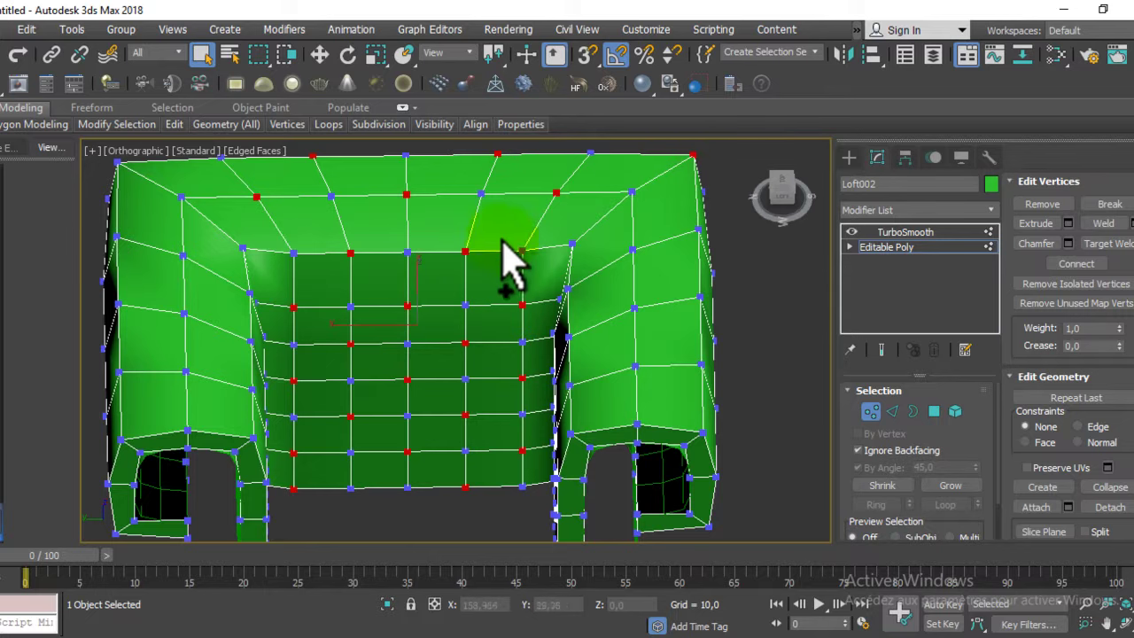
pyautogui.scroll(-2, 439, 260)
pyautogui.moveTo(531, 306)
pyautogui.keyDown('alt'); pyautogui.mouseDown(button='middle')
pyautogui.moveTo(646, 316)
pyautogui.moveTo(614, 286)
pyautogui.mouseUp(button='middle'); pyautogui.keyUp('alt')
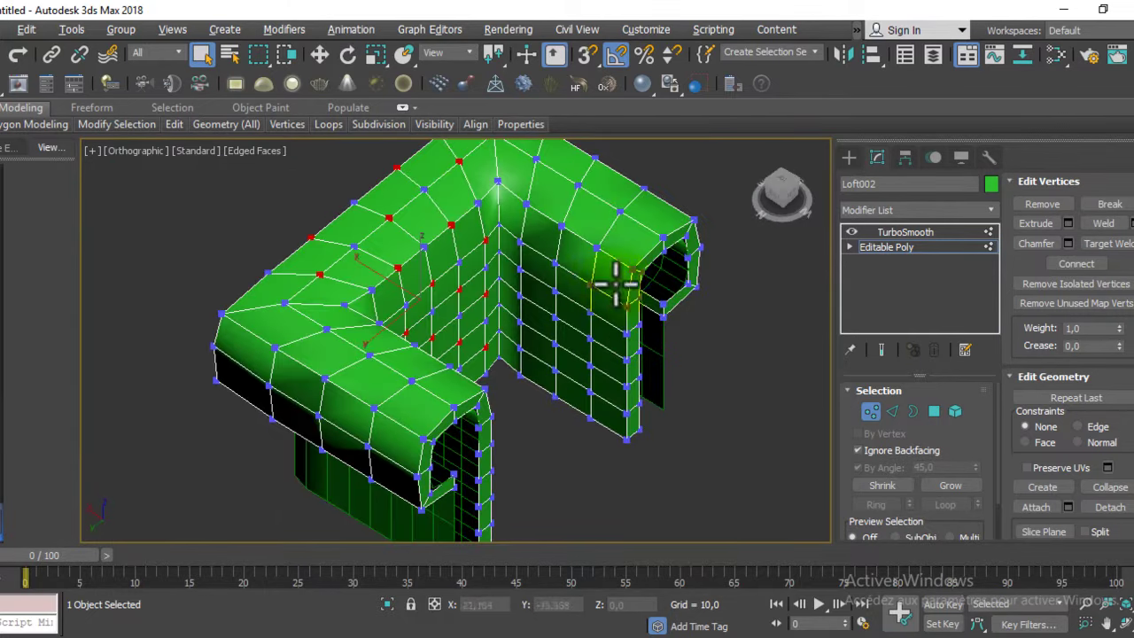
# - Hide the smoothing preview and add alternating vertices on the back's far edge
pyautogui.click(880, 350)
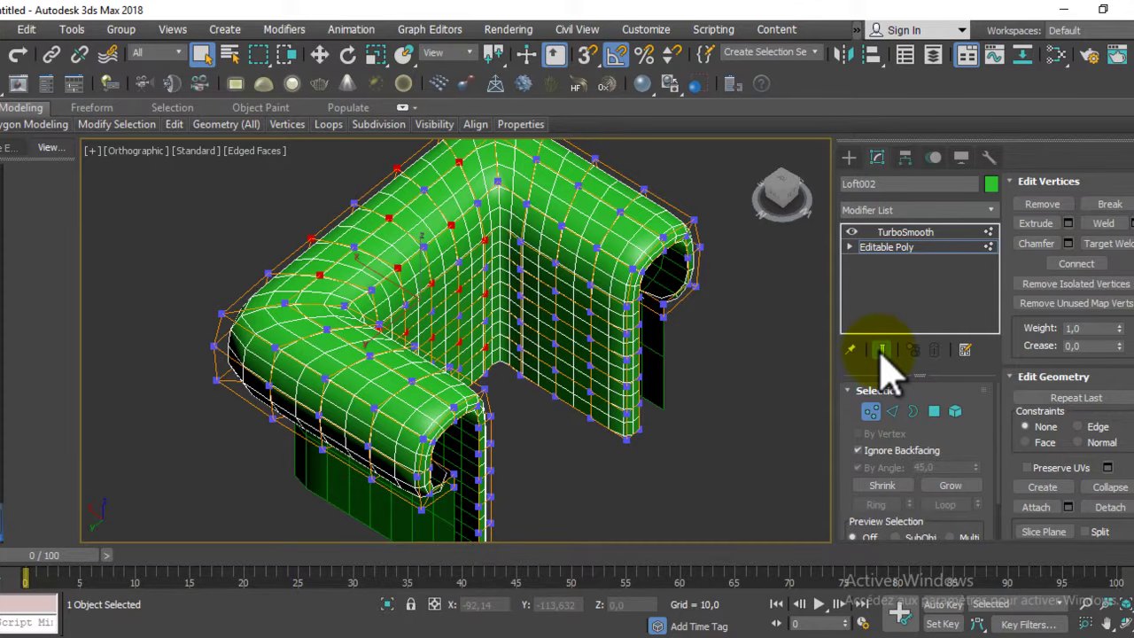
pyautogui.click(880, 350)
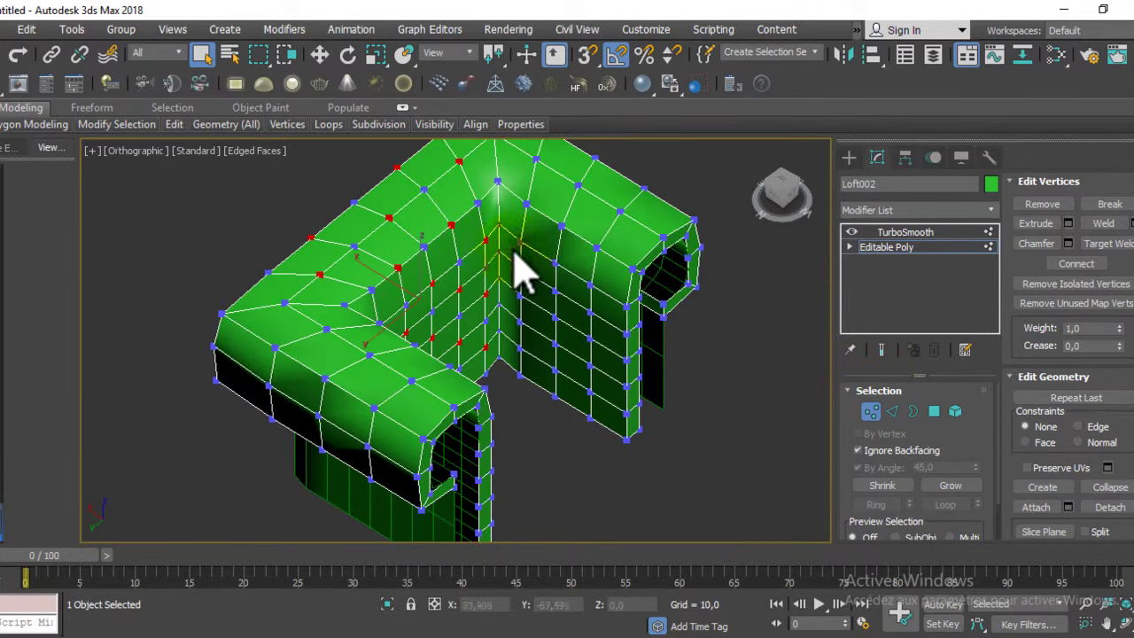
pyautogui.moveTo(541, 291)
pyautogui.keyDown('alt'); pyautogui.mouseDown(button='middle')
pyautogui.moveTo(486, 261)
pyautogui.moveTo(500, 277)
pyautogui.moveTo(443, 317)
pyautogui.moveTo(398, 303)
pyautogui.mouseUp(button='middle'); pyautogui.keyUp('alt')
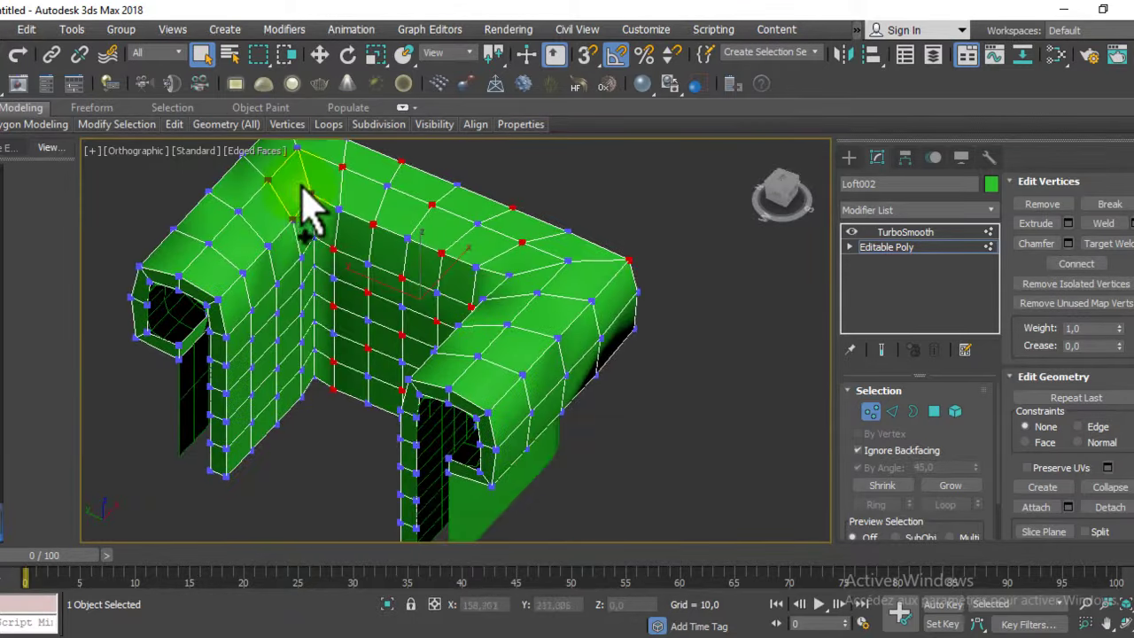
pyautogui.keyDown('ctrl'); pyautogui.click(511, 273); pyautogui.keyUp('ctrl')
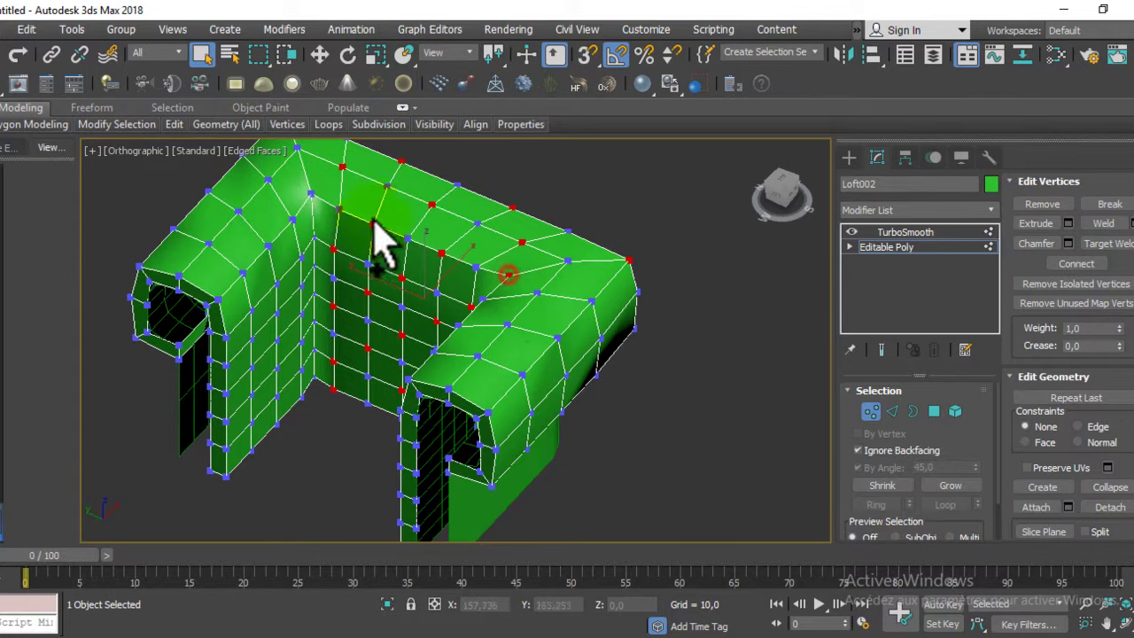
pyautogui.press('F3')
pyautogui.moveTo(321, 223)
pyautogui.keyDown('alt'); pyautogui.mouseDown(button='middle')
pyautogui.moveTo(417, 253)
pyautogui.moveTo(389, 254)
pyautogui.moveTo(405, 271)
pyautogui.moveTo(431, 260)
pyautogui.moveTo(391, 276)
pyautogui.mouseUp(button='middle'); pyautogui.keyUp('alt')
pyautogui.press('F3')
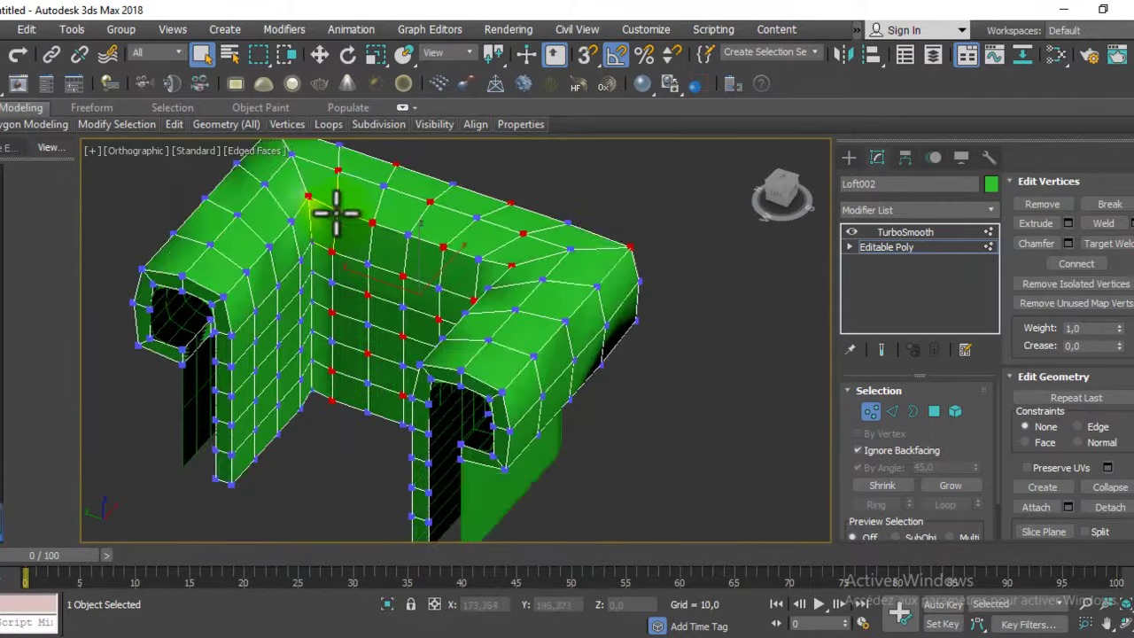
pyautogui.keyDown('alt'); pyautogui.moveTo(328, 215); pyautogui.dragTo(392, 274, button='middle'); pyautogui.keyUp('alt')
pyautogui.keyDown('ctrl'); pyautogui.click(333, 253); pyautogui.keyUp('ctrl')
# - Add alternating vertices along the upper-left edge and the left arm
pyautogui.keyDown('ctrl'); pyautogui.click(276, 268); pyautogui.keyUp('ctrl')
pyautogui.keyDown('ctrl'); pyautogui.click(280, 314); pyautogui.keyUp('ctrl')
pyautogui.keyDown('ctrl'); pyautogui.click(314, 342); pyautogui.keyUp('ctrl')
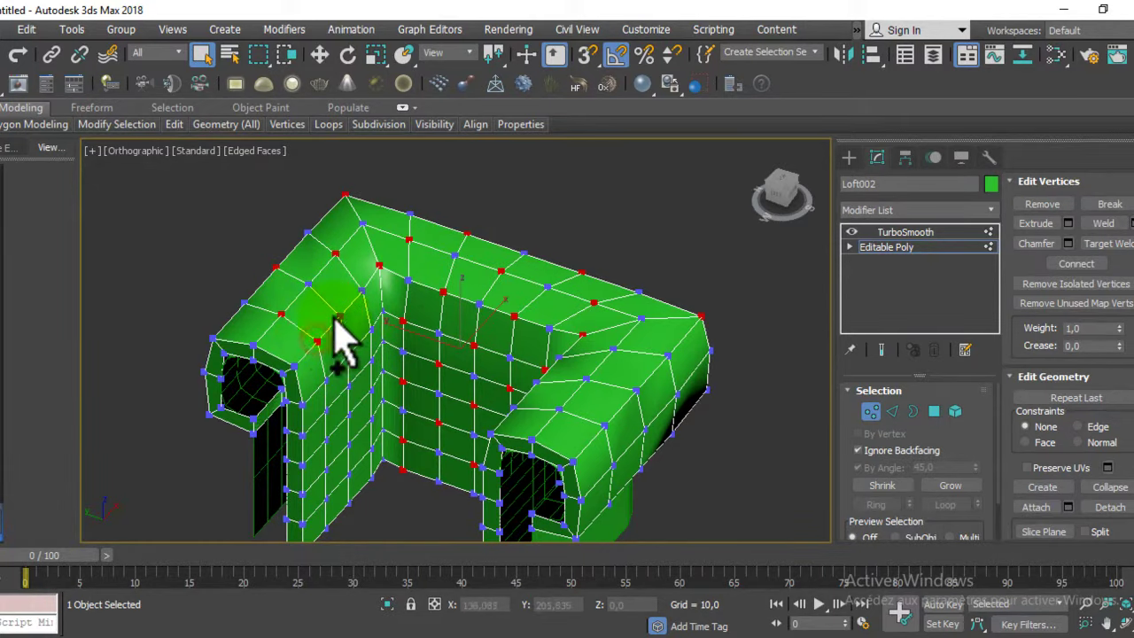
pyautogui.keyDown('ctrl'); pyautogui.click(311, 330); pyautogui.keyUp('ctrl')
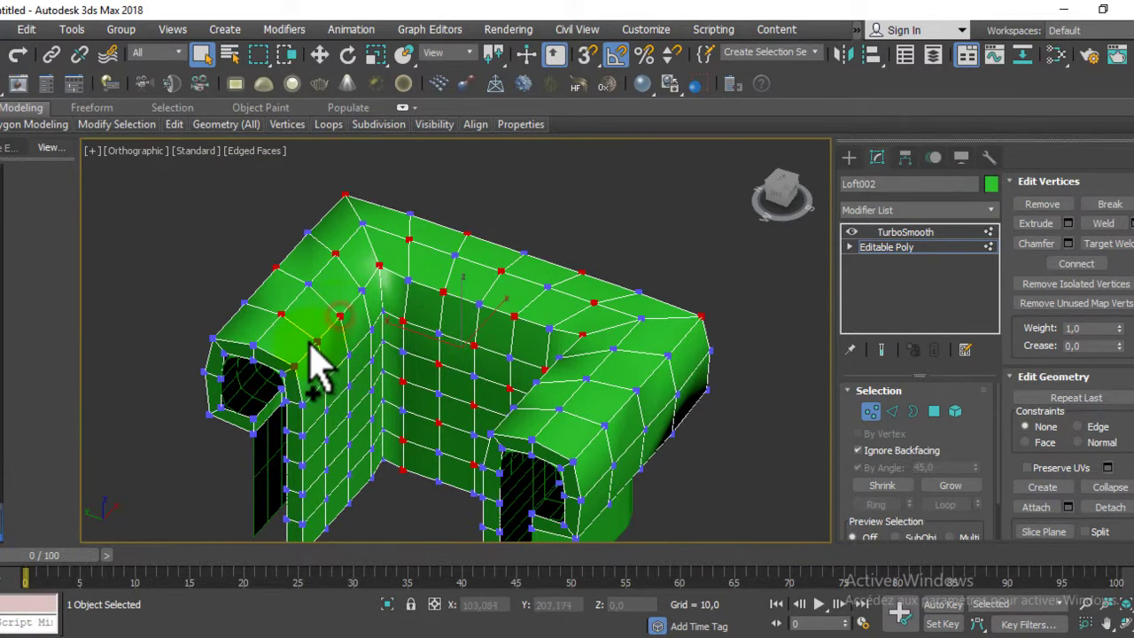
pyautogui.keyDown('ctrl'); pyautogui.click(295, 365); pyautogui.keyUp('ctrl')
pyautogui.keyDown('ctrl'); pyautogui.click(212, 336); pyautogui.keyUp('ctrl')
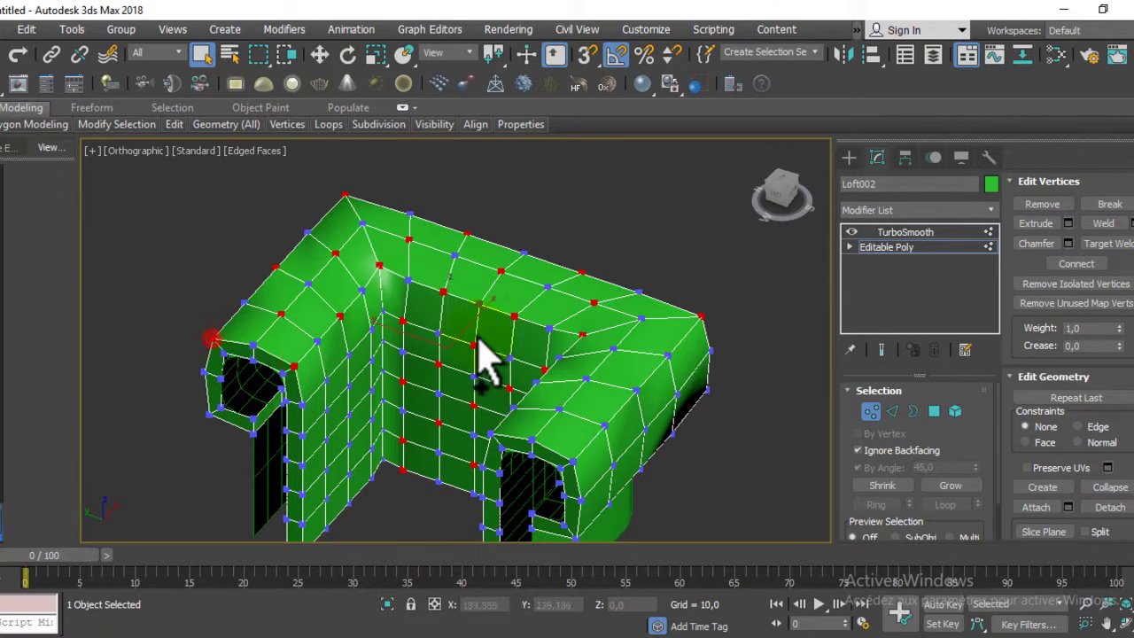
pyautogui.moveTo(499, 377)
pyautogui.keyDown('alt'); pyautogui.mouseDown(button='middle')
pyautogui.moveTo(443, 425)
pyautogui.moveTo(413, 425)
pyautogui.moveTo(425, 431)
pyautogui.mouseUp(button='middle'); pyautogui.keyUp('alt')
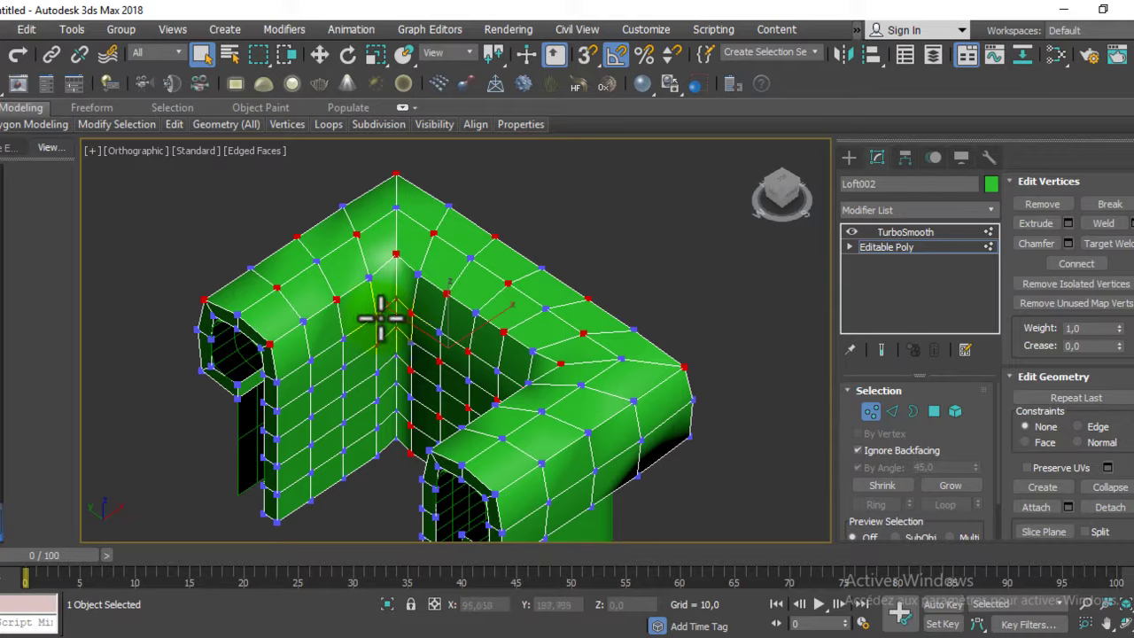
# - Add every other vertex on the inner back wall, down to the bottom edge, to the selection
pyautogui.keyDown('ctrl'); pyautogui.click(311, 362); pyautogui.keyUp('ctrl')
pyautogui.keyDown('ctrl'); pyautogui.click(276, 409); pyautogui.keyUp('ctrl')
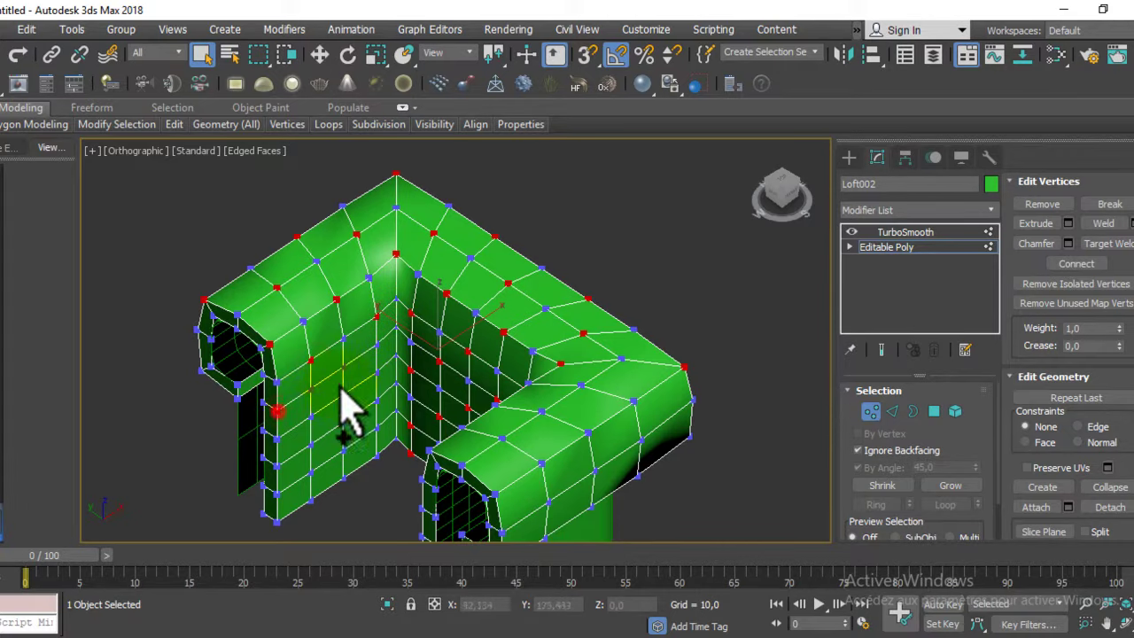
pyautogui.keyDown('ctrl'); pyautogui.click(344, 370); pyautogui.keyUp('ctrl')
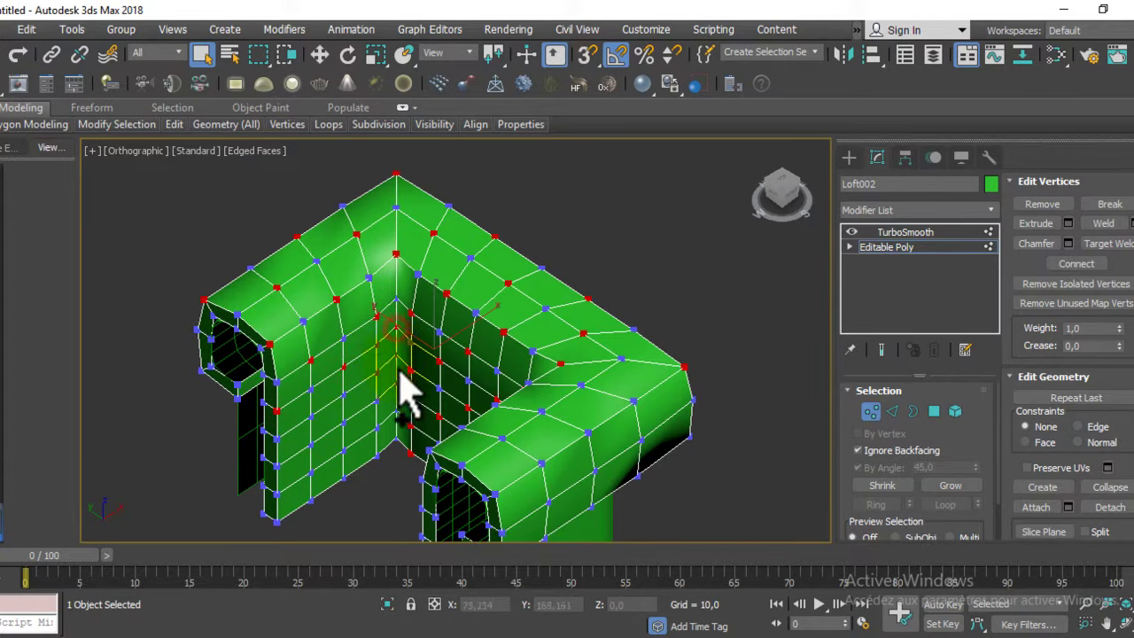
pyautogui.keyDown('ctrl'); pyautogui.click(377, 370); pyautogui.keyUp('ctrl')
pyautogui.keyDown('ctrl'); pyautogui.click(310, 411); pyautogui.keyUp('ctrl')
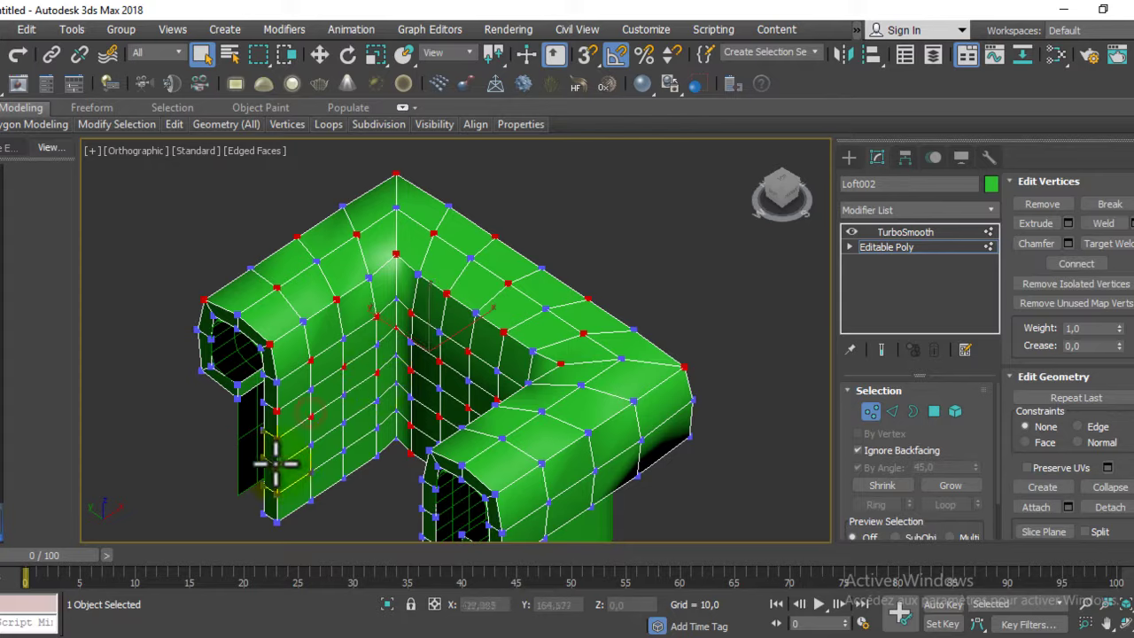
pyautogui.keyDown('ctrl'); pyautogui.click(396, 386); pyautogui.keyUp('ctrl')
pyautogui.keyDown('ctrl'); pyautogui.click(377, 426); pyautogui.keyUp('ctrl')
pyautogui.keyDown('ctrl'); pyautogui.click(310, 470); pyautogui.keyUp('ctrl')
pyautogui.keyDown('ctrl'); pyautogui.click(279, 519); pyautogui.keyUp('ctrl')
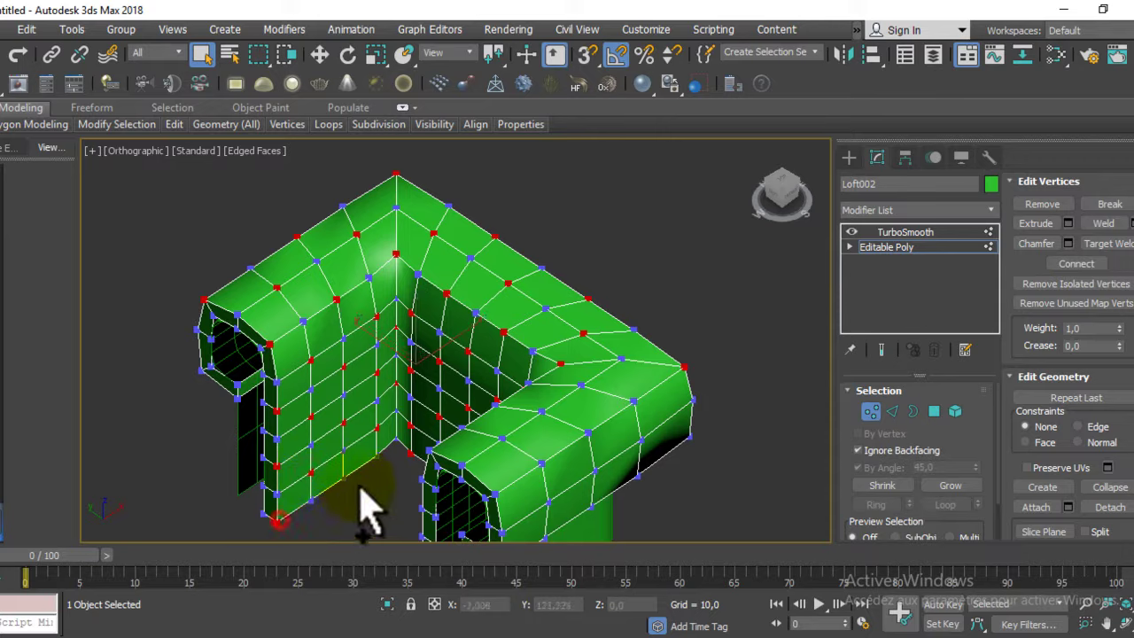
pyautogui.keyDown('ctrl'); pyautogui.click(395, 435); pyautogui.keyUp('ctrl')
# - Add alternating vertices on the inner seat-corner column and upper back to the selection
pyautogui.moveTo(432, 409)
pyautogui.keyDown('alt'); pyautogui.mouseDown(button='middle')
pyautogui.moveTo(587, 413)
pyautogui.moveTo(589, 403)
pyautogui.mouseUp(button='middle'); pyautogui.keyUp('alt')
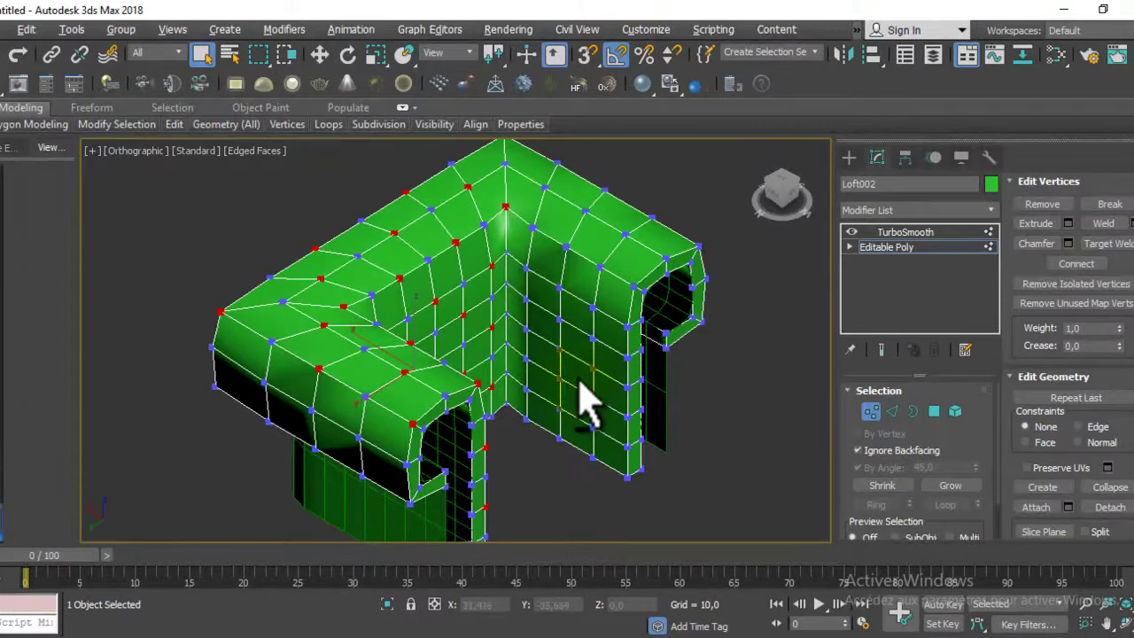
pyautogui.keyDown('ctrl'); pyautogui.click(505, 283); pyautogui.keyUp('ctrl')
pyautogui.keyDown('ctrl'); pyautogui.click(506, 340); pyautogui.keyUp('ctrl')
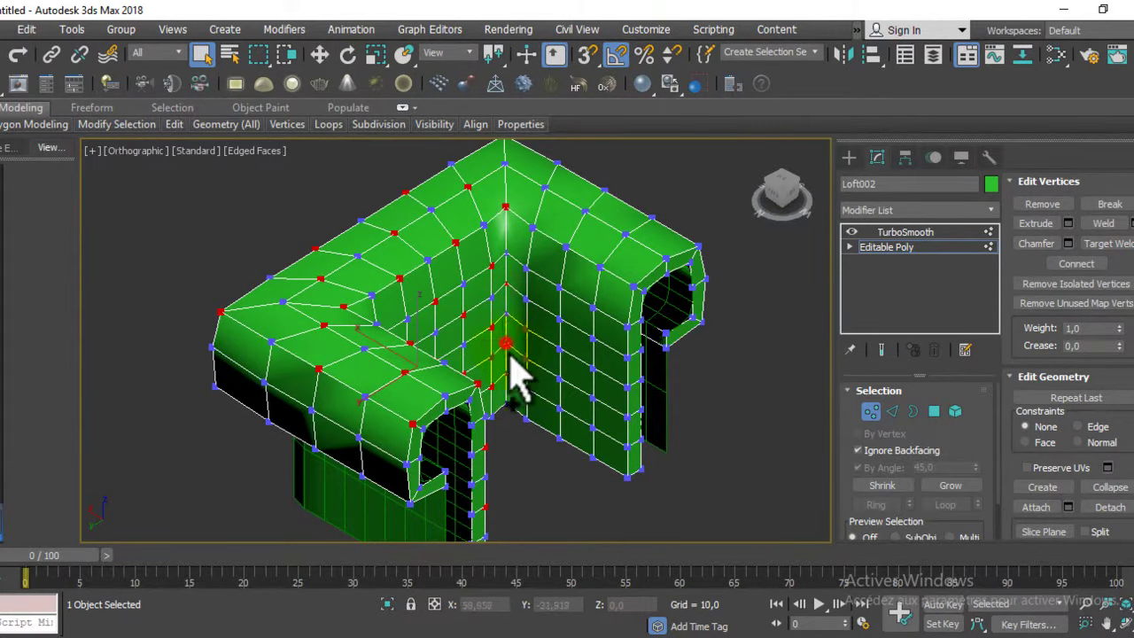
pyautogui.keyDown('ctrl'); pyautogui.click(508, 403); pyautogui.keyUp('ctrl')
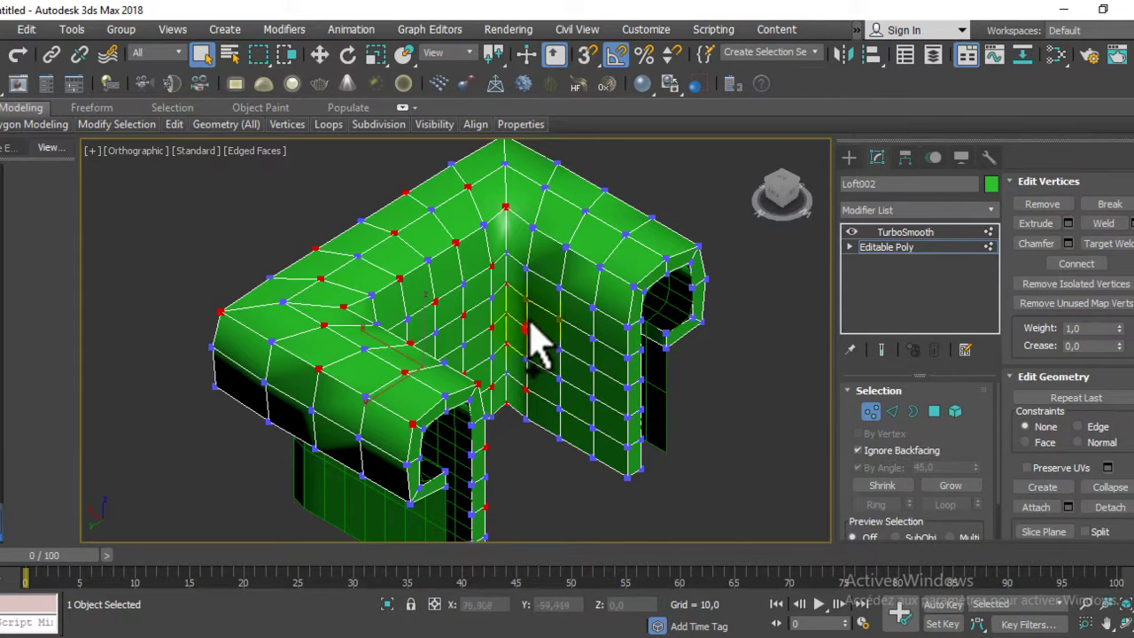
pyautogui.keyDown('ctrl'); pyautogui.click(545, 187); pyautogui.keyUp('ctrl')
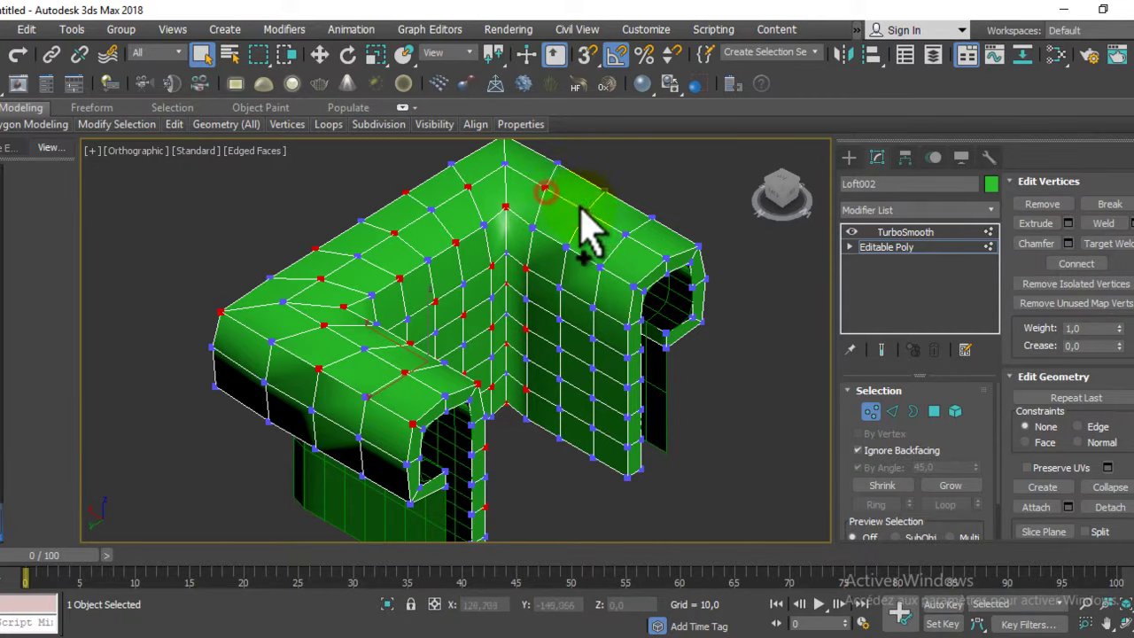
# - Add alternating vertices on the right arm's corner and side wall to the selection
pyautogui.moveTo(571, 212); pyautogui.dragTo(532, 222, button='middle')
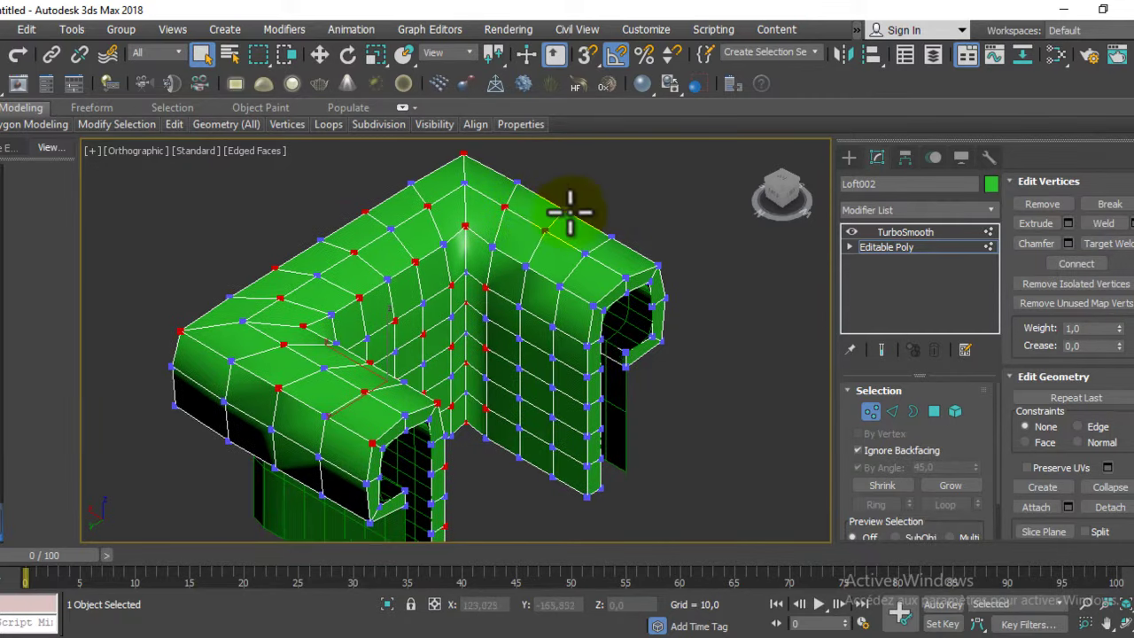
pyautogui.keyDown('ctrl'); pyautogui.click(655, 266); pyautogui.keyUp('ctrl')
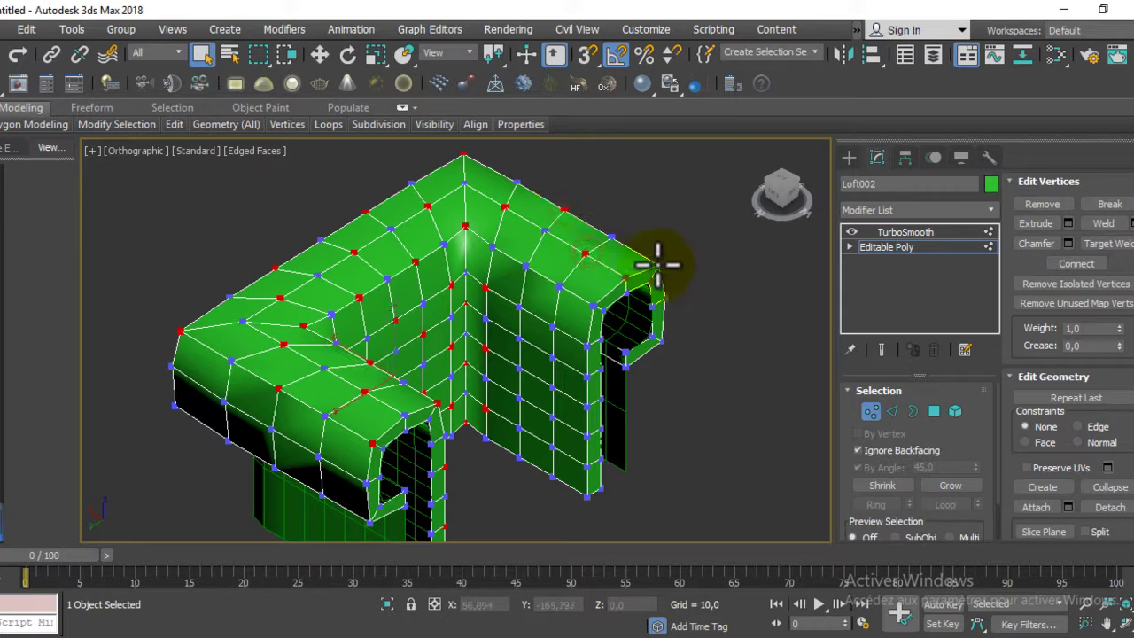
pyautogui.keyDown('ctrl'); pyautogui.click(525, 265); pyautogui.keyUp('ctrl')
pyautogui.keyDown('ctrl'); pyautogui.click(550, 328); pyautogui.keyUp('ctrl')
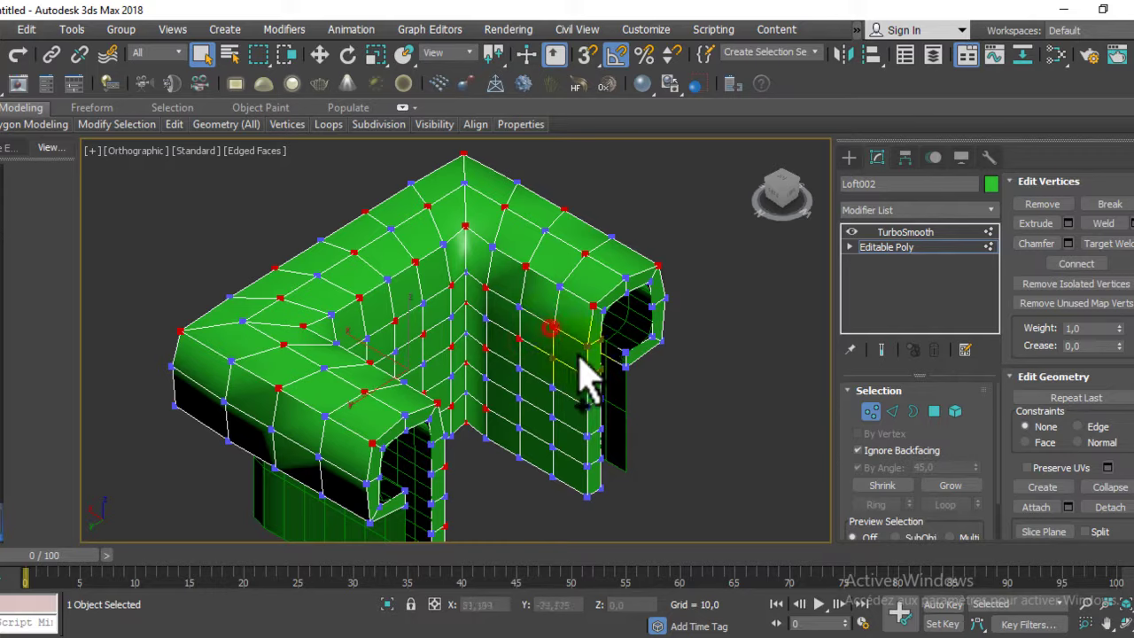
pyautogui.keyDown('ctrl'); pyautogui.click(584, 376); pyautogui.keyUp('ctrl')
pyautogui.keyDown('ctrl'); pyautogui.click(552, 387); pyautogui.keyUp('ctrl')
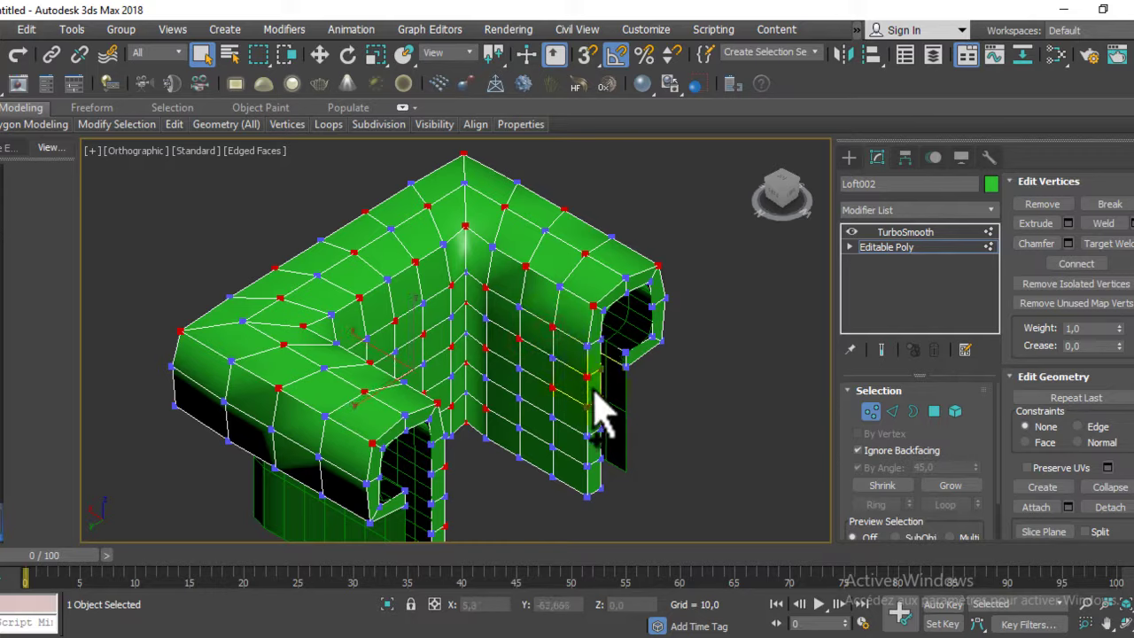
pyautogui.keyDown('ctrl'); pyautogui.click(521, 399); pyautogui.keyUp('ctrl')
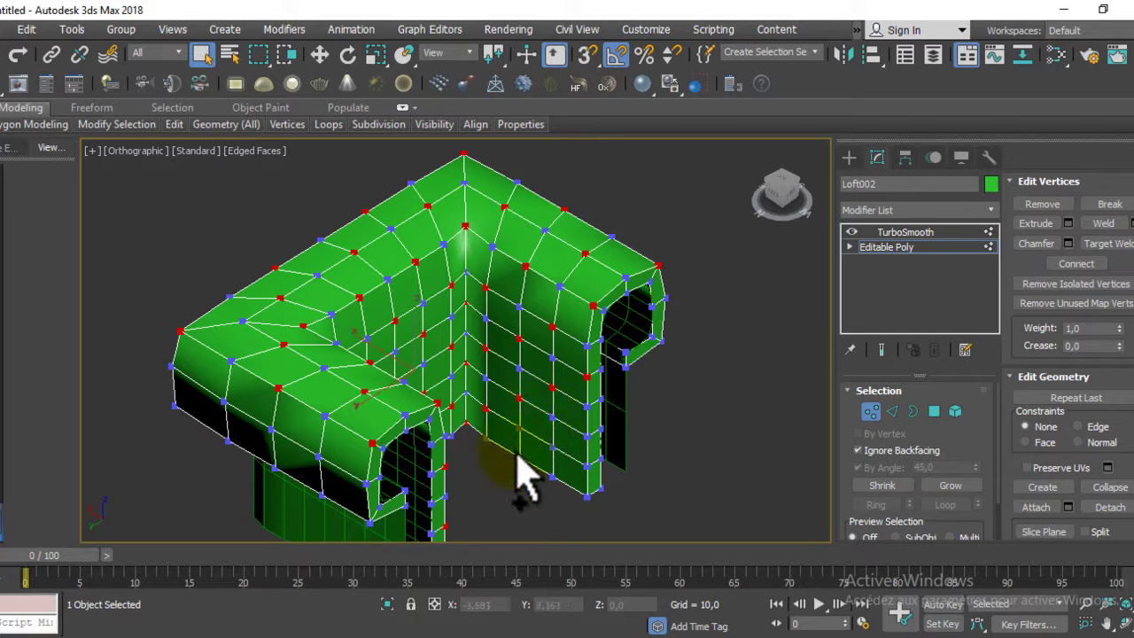
pyautogui.keyDown('ctrl'); pyautogui.click(553, 448); pyautogui.keyUp('ctrl')
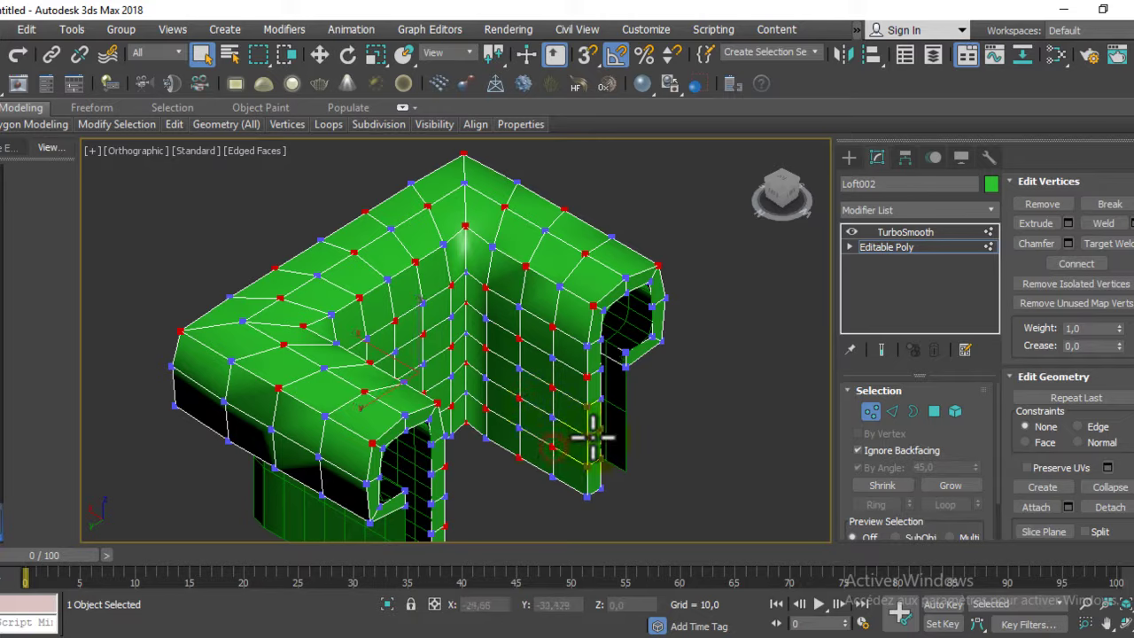
pyautogui.moveTo(620, 455)
pyautogui.keyDown('alt'); pyautogui.mouseDown(button='middle')
pyautogui.moveTo(646, 367)
pyautogui.moveTo(494, 417)
pyautogui.moveTo(576, 393)
pyautogui.moveTo(653, 392)
pyautogui.moveTo(570, 336)
pyautogui.mouseUp(button='middle'); pyautogui.keyUp('alt')
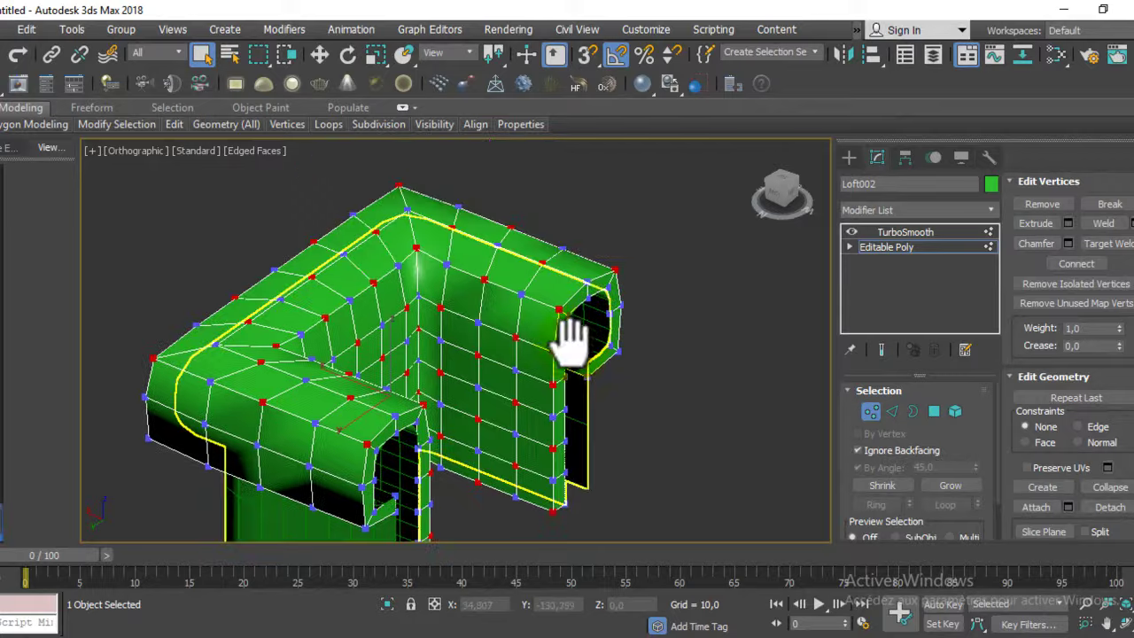
# - Add the remaining alternating vertices on the back's top edge and the arm tops to the selection
pyautogui.moveTo(640, 337)
pyautogui.keyDown('alt'); pyautogui.mouseDown(button='middle')
pyautogui.moveTo(632, 392)
pyautogui.moveTo(608, 425)
pyautogui.moveTo(526, 399)
pyautogui.moveTo(506, 374)
pyautogui.moveTo(525, 347)
pyautogui.moveTo(590, 342)
pyautogui.moveTo(619, 359)
pyautogui.moveTo(608, 342)
pyautogui.moveTo(620, 350)
pyautogui.moveTo(499, 309)
pyautogui.moveTo(389, 305)
pyautogui.mouseUp(button='middle'); pyautogui.keyUp('alt')
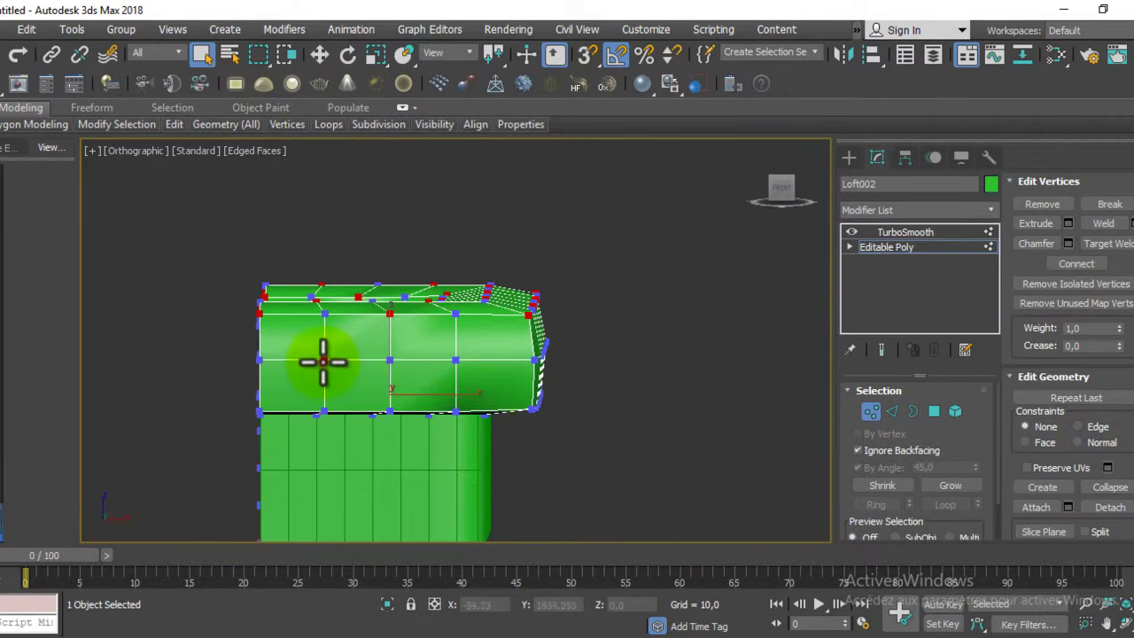
pyautogui.keyDown('alt'); pyautogui.moveTo(481, 423); pyautogui.dragTo(485, 376, button='middle'); pyautogui.keyUp('alt')
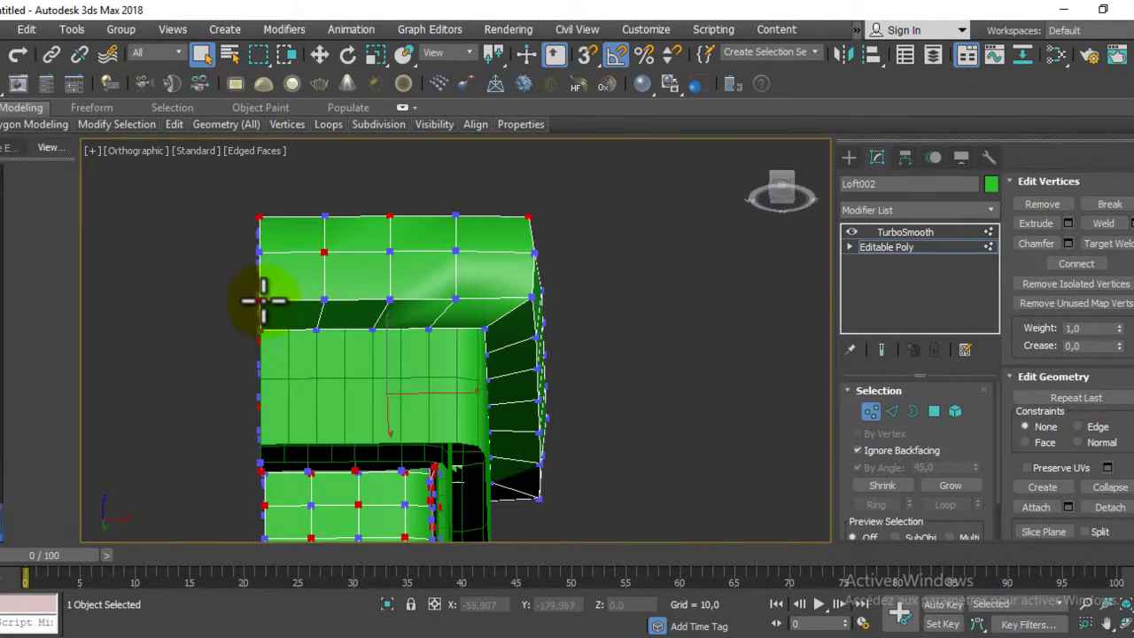
pyautogui.keyDown('ctrl'); pyautogui.click(457, 253); pyautogui.keyUp('ctrl')
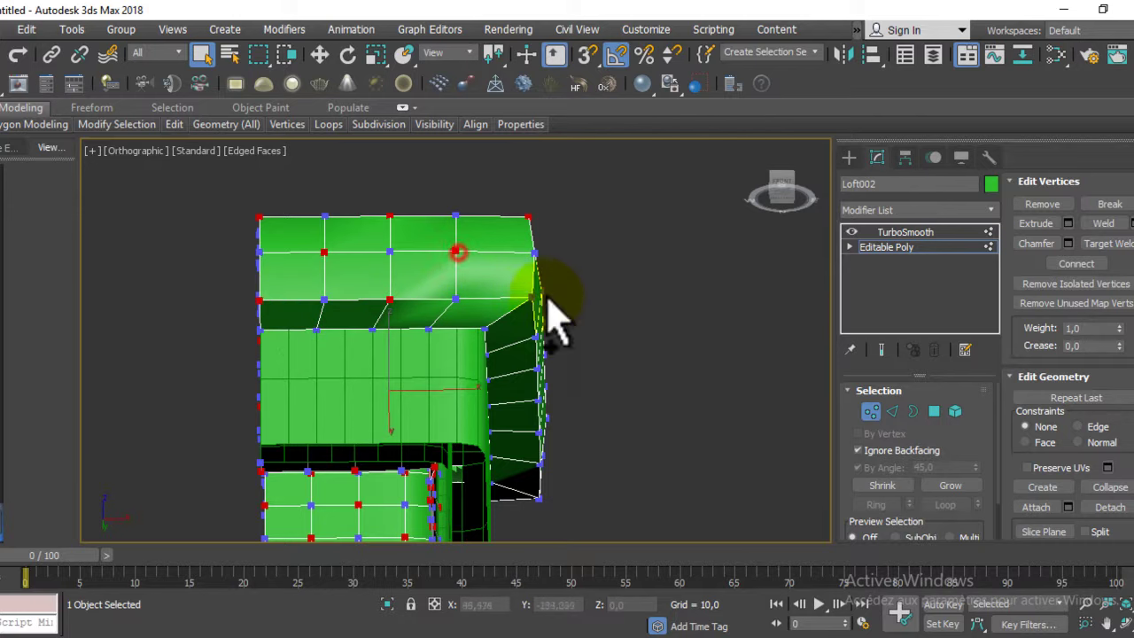
pyautogui.moveTo(653, 303)
pyautogui.keyDown('alt'); pyautogui.mouseDown(button='middle')
pyautogui.moveTo(612, 296)
pyautogui.moveTo(536, 321)
pyautogui.moveTo(379, 303)
pyautogui.mouseUp(button='middle'); pyautogui.keyUp('alt')
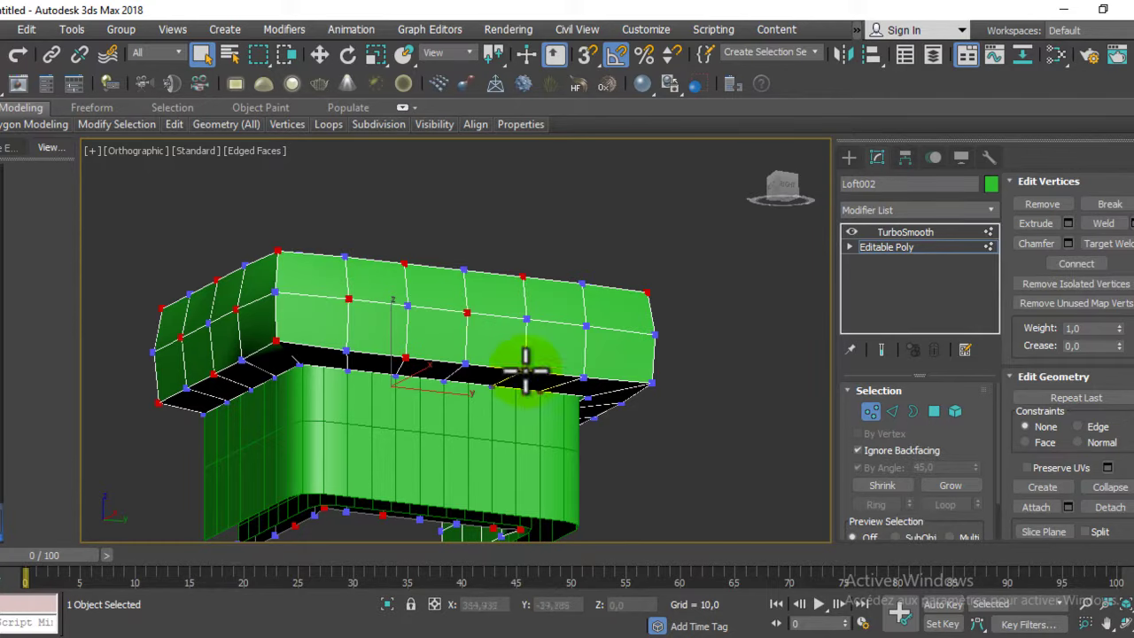
pyautogui.keyDown('ctrl'); pyautogui.click(588, 327); pyautogui.keyUp('ctrl')
pyautogui.keyDown('alt'); pyautogui.moveTo(729, 384); pyautogui.dragTo(549, 363, button='middle'); pyautogui.keyUp('alt')
pyautogui.keyDown('ctrl'); pyautogui.click(422, 298); pyautogui.keyUp('ctrl')
pyautogui.keyDown('ctrl'); pyautogui.click(479, 355); pyautogui.keyUp('ctrl')
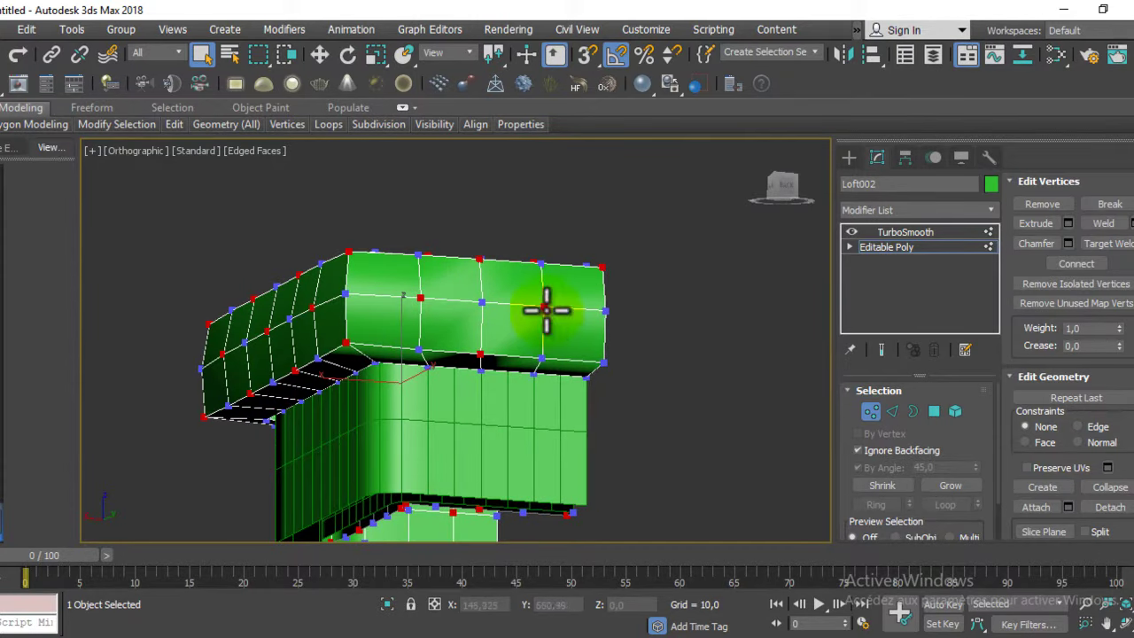
pyautogui.moveTo(620, 354)
pyautogui.keyDown('alt'); pyautogui.mouseDown(button='middle')
pyautogui.moveTo(611, 425)
pyautogui.moveTo(430, 417)
pyautogui.moveTo(505, 392)
pyautogui.moveTo(525, 336)
pyautogui.mouseUp(button='middle'); pyautogui.keyUp('alt')
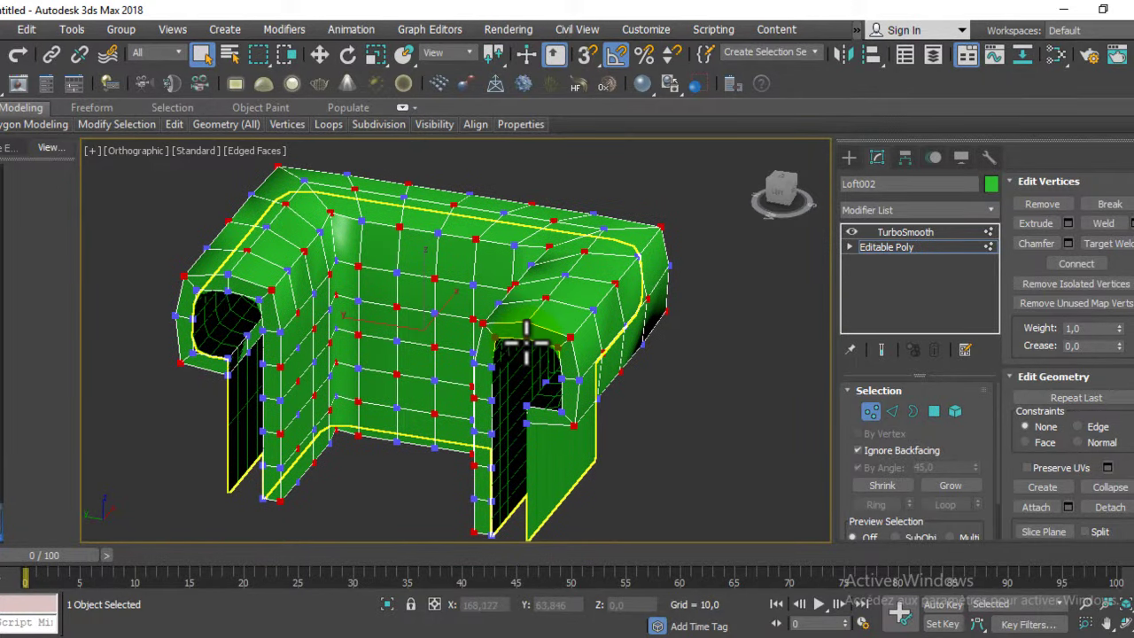